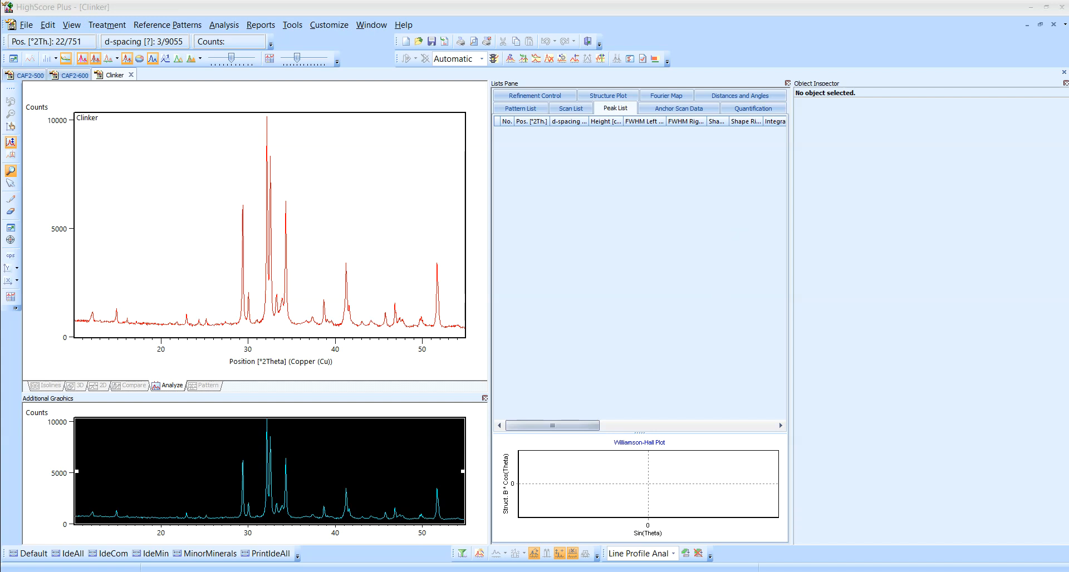
Open the CAF2-RAW.RD scan from the xpert files folder in HighScore Plus.
{"action": "mouse_move", "coordinate": [288, 571]}
{"action": "left_click", "coordinate": [221, 508]}
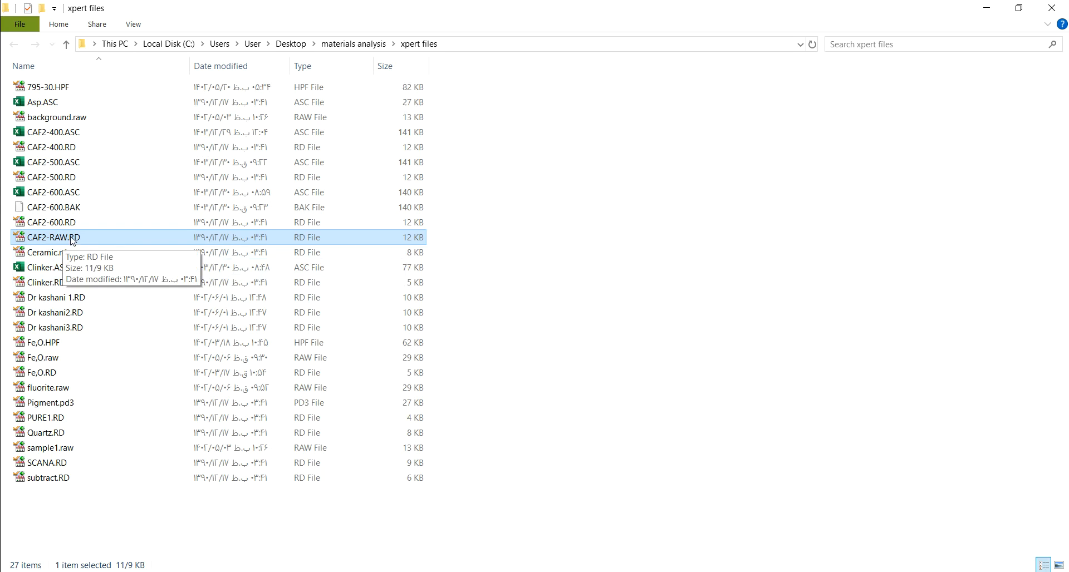
{"action": "key", "text": "alt+Tab"}
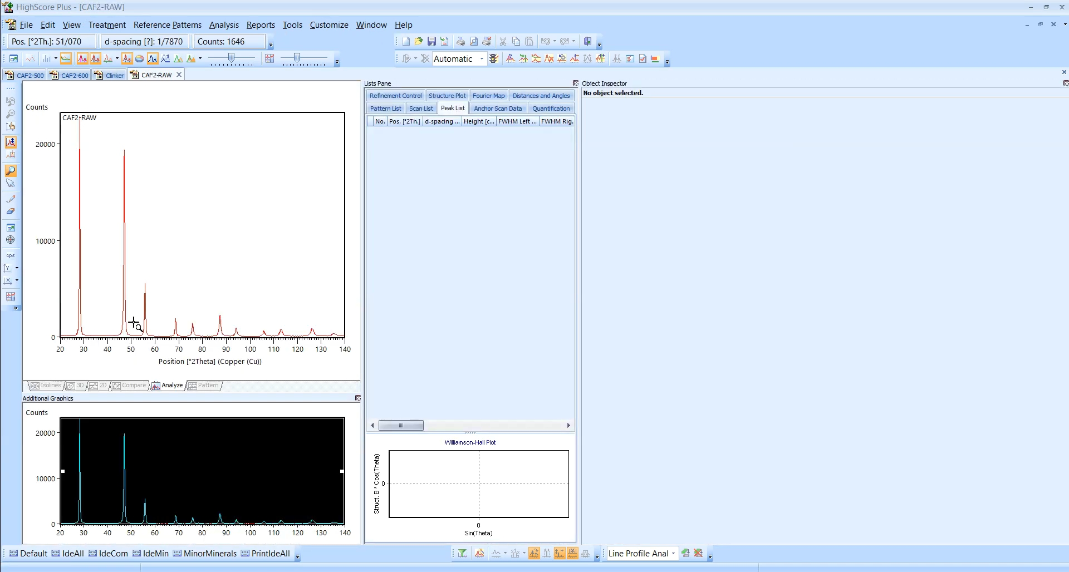
Save the scan as CAF2-RAW.ASC in the xpert files folder, using the General ASCII scan (*.ASC) format.
{"action": "left_click", "coordinate": [25, 25]}
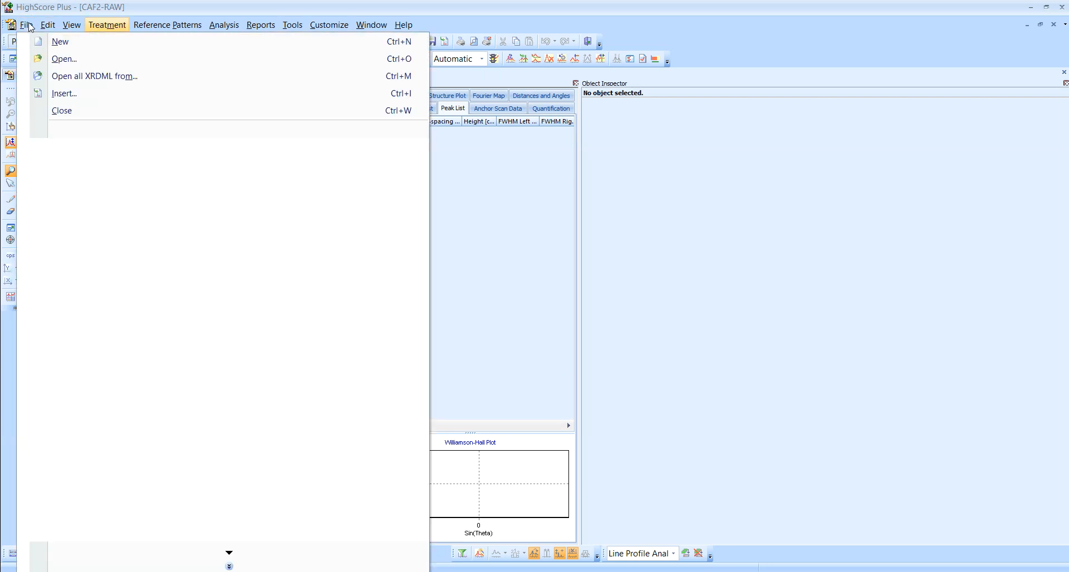
{"action": "left_click", "coordinate": [67, 146]}
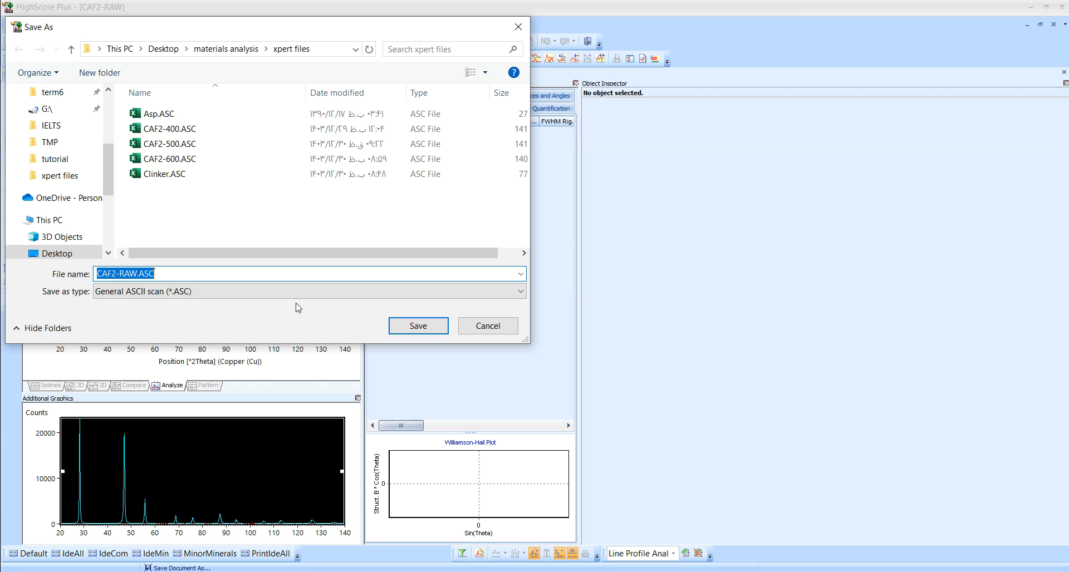
{"action": "left_click", "coordinate": [159, 294]}
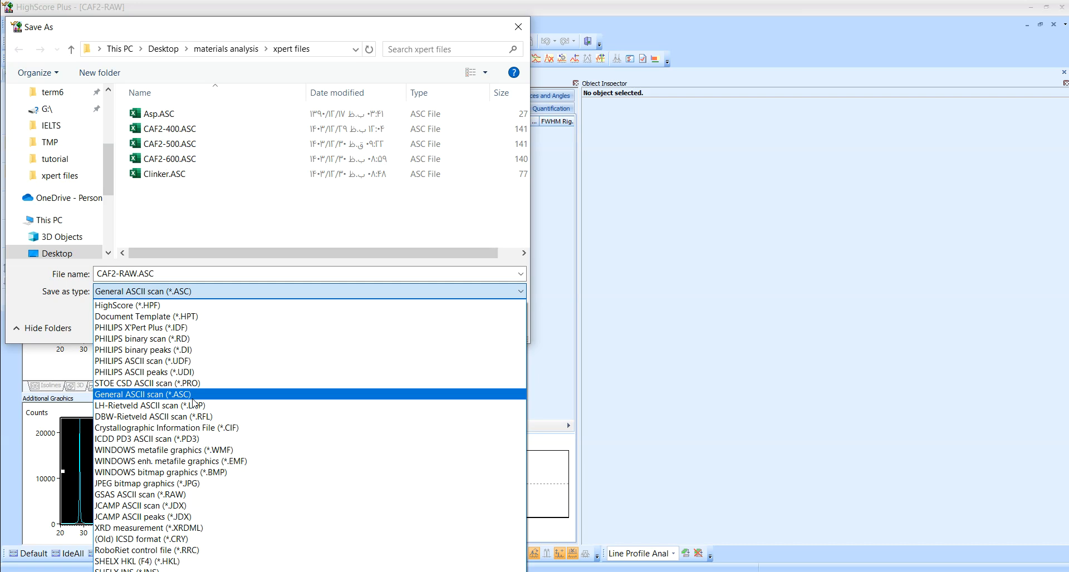
{"action": "left_click", "coordinate": [163, 397]}
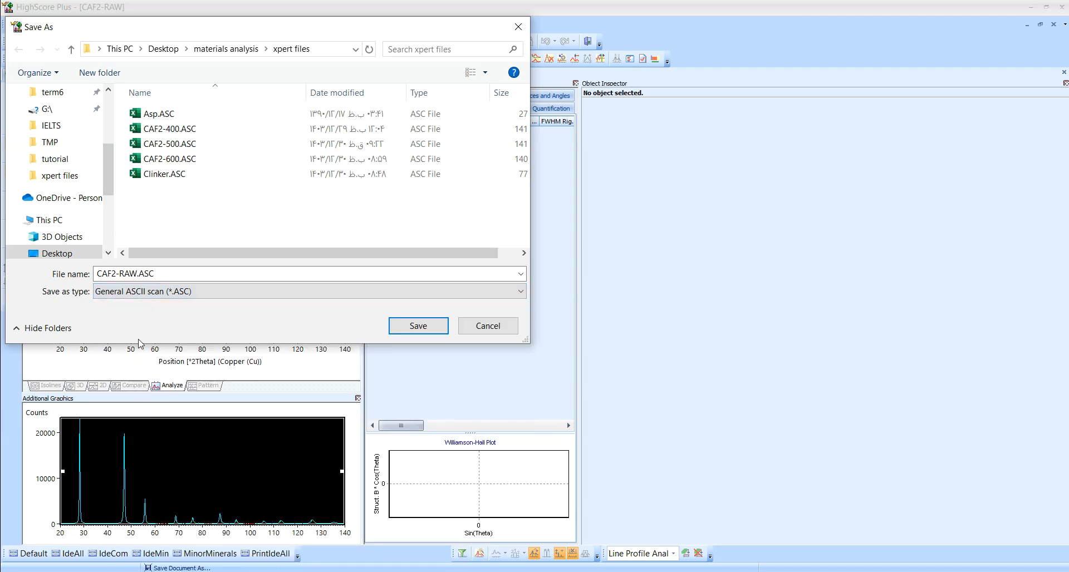
{"action": "left_click", "coordinate": [411, 325]}
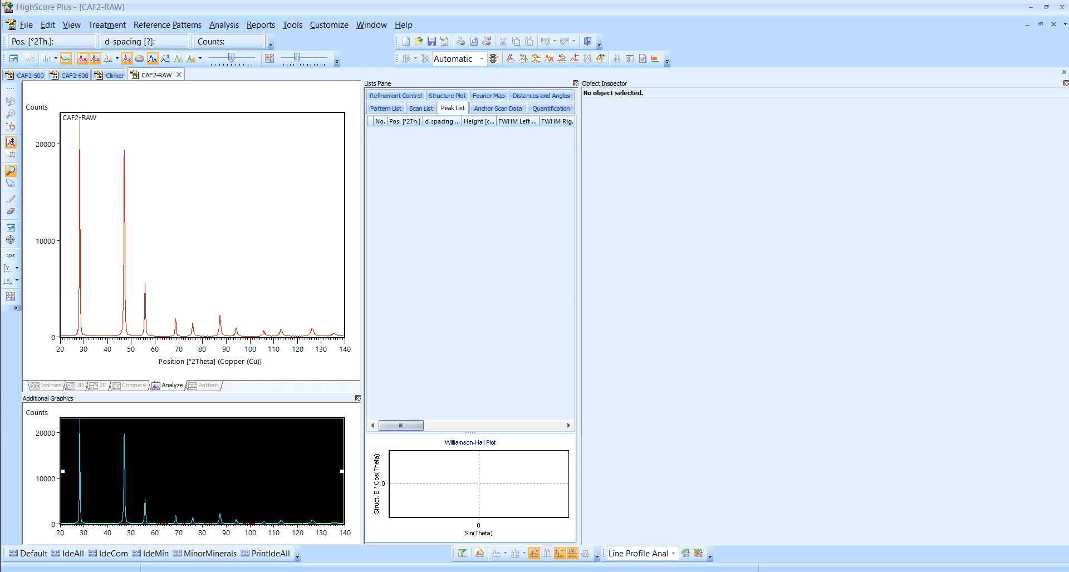
Open the exported CAF2-RAW.ASC file from the xpert files folder in Excel.
{"action": "mouse_move", "coordinate": [287, 571]}
{"action": "left_click", "coordinate": [325, 538]}
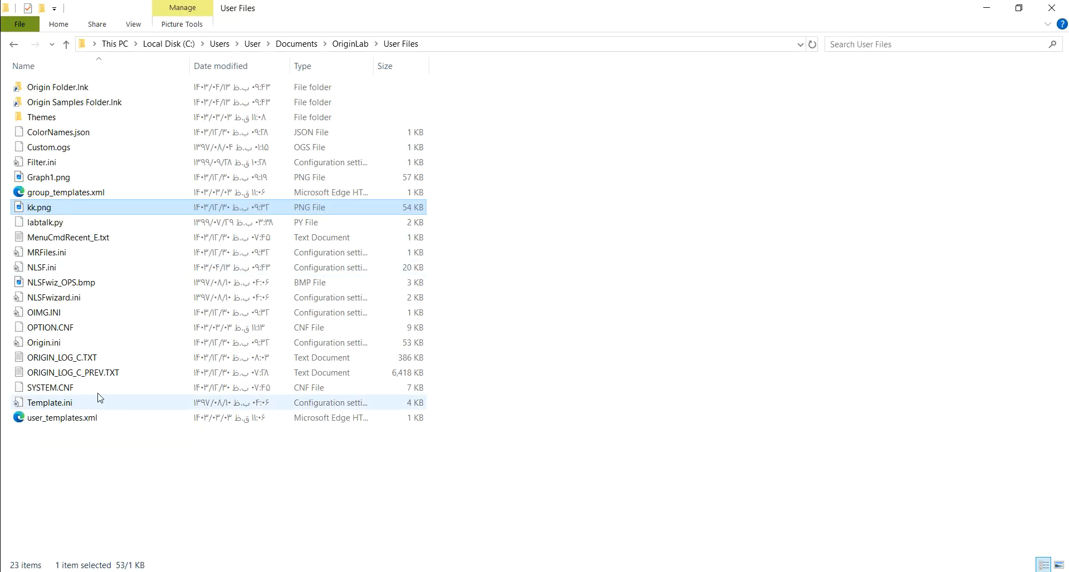
{"action": "left_click", "coordinate": [234, 518]}
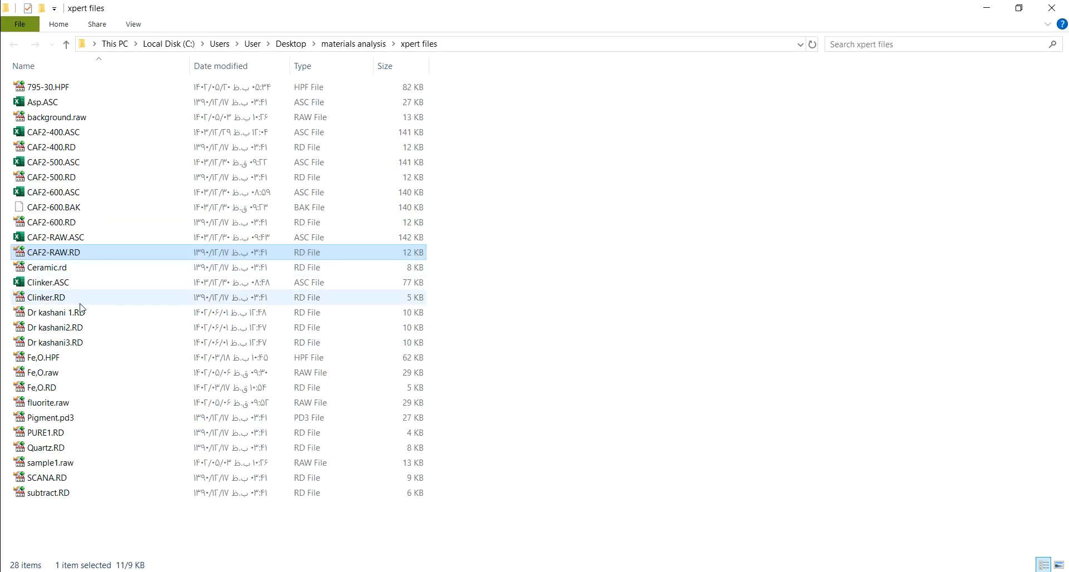
{"action": "left_click", "coordinate": [60, 241]}
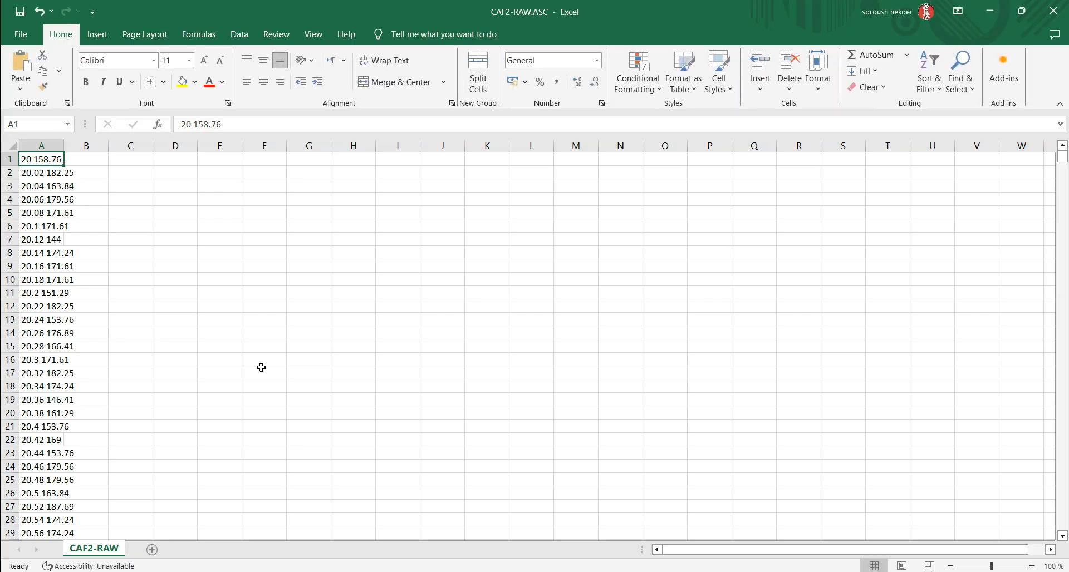
Widen column A and examine how the scan data is stored in cell A1.
{"action": "double_click", "coordinate": [64, 145]}
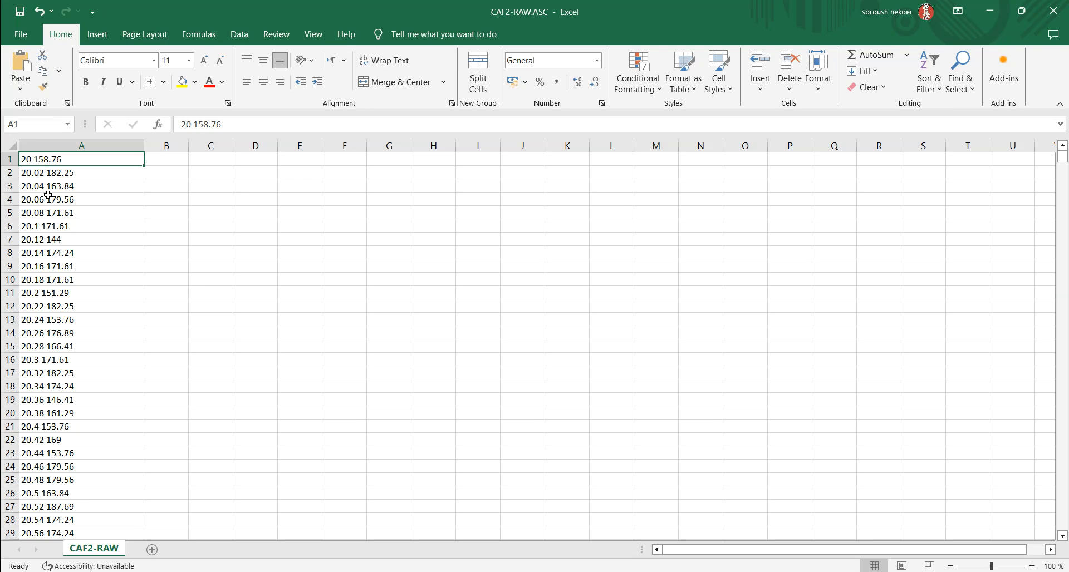
{"action": "double_click", "coordinate": [29, 160]}
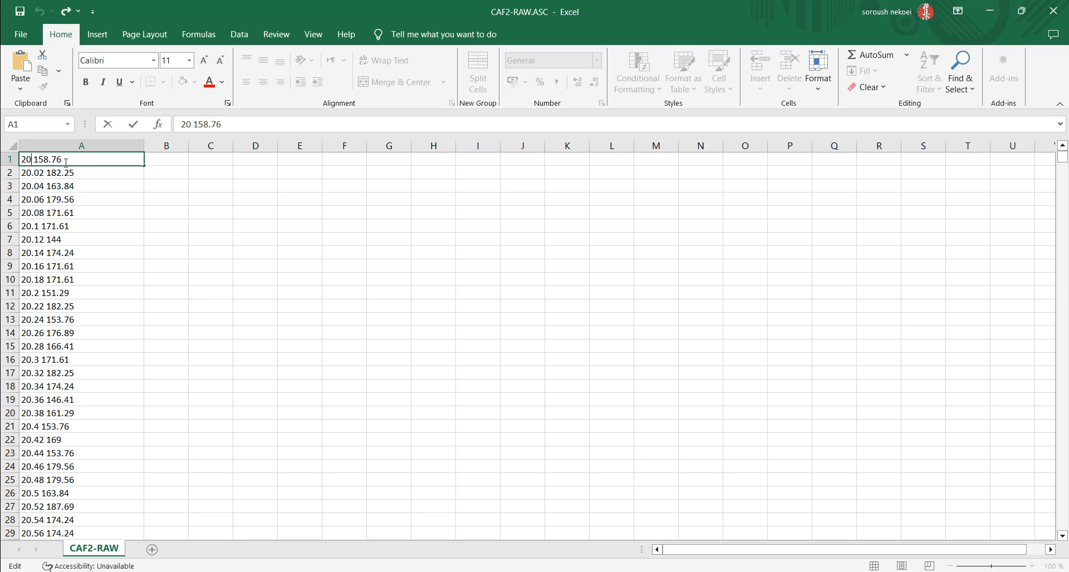
{"action": "left_click", "coordinate": [199, 215]}
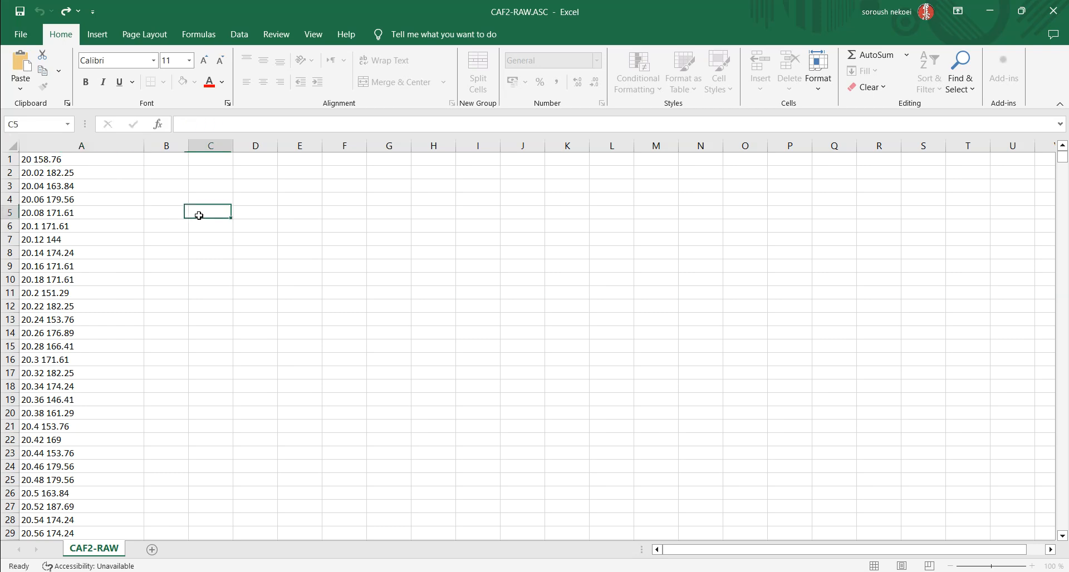
{"action": "left_click", "coordinate": [58, 164]}
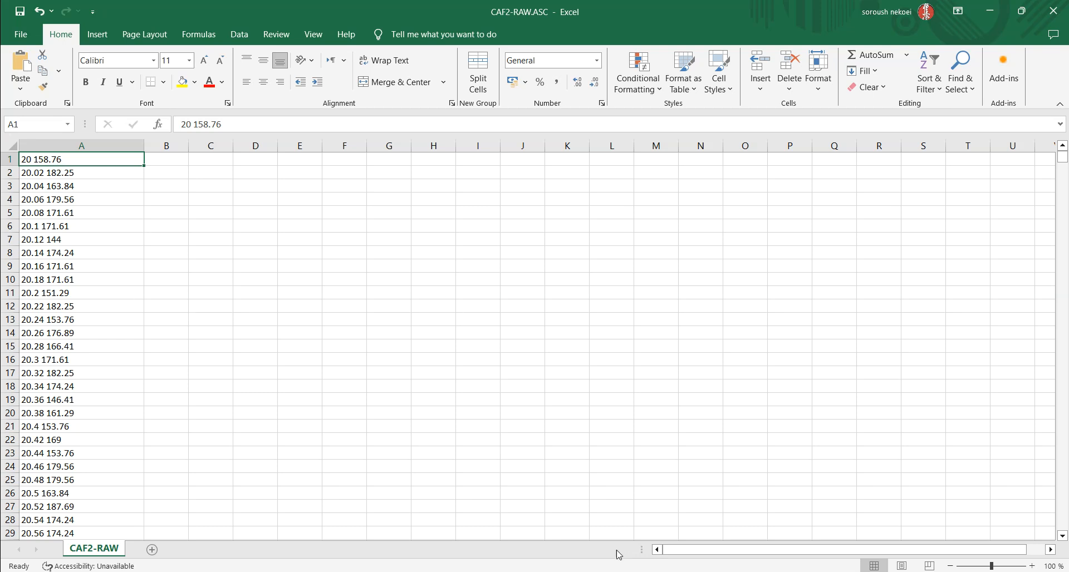
Import CAF2-RAW.ASC from the xpert files folder into an OriginPro workbook and maximize the workbook window.
{"action": "mouse_move", "coordinate": [287, 568]}
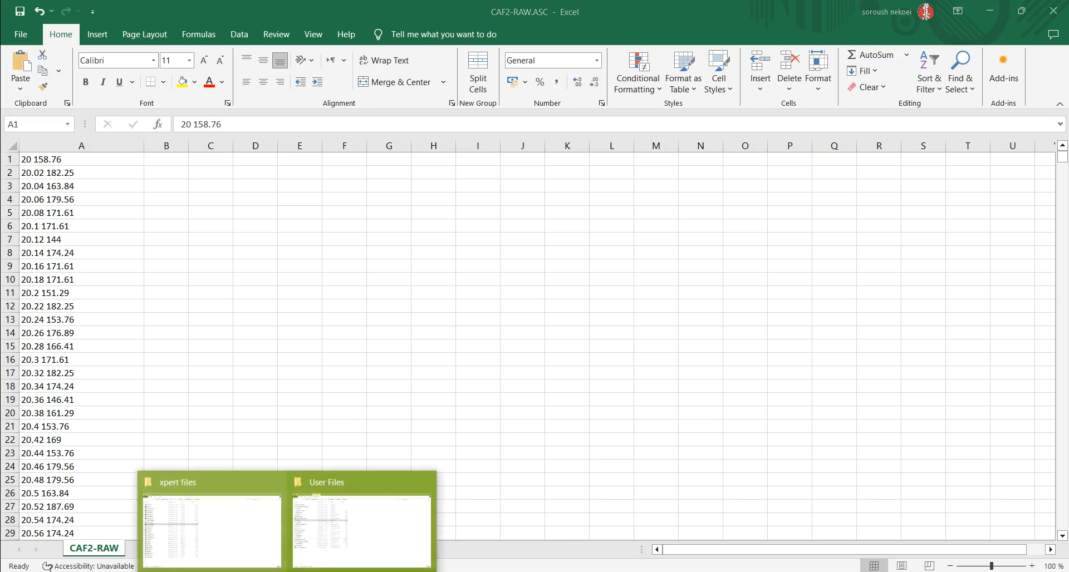
{"action": "left_click", "coordinate": [216, 520]}
{"action": "left_click_drag", "start_coordinate": [54, 248], "coordinate": [253, 223]}
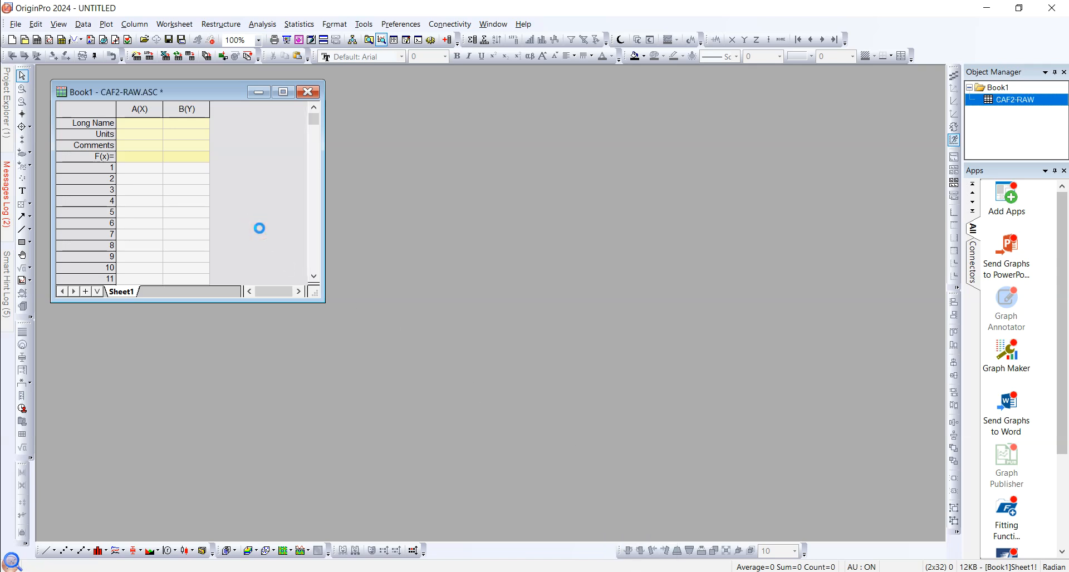
{"action": "left_click", "coordinate": [284, 92]}
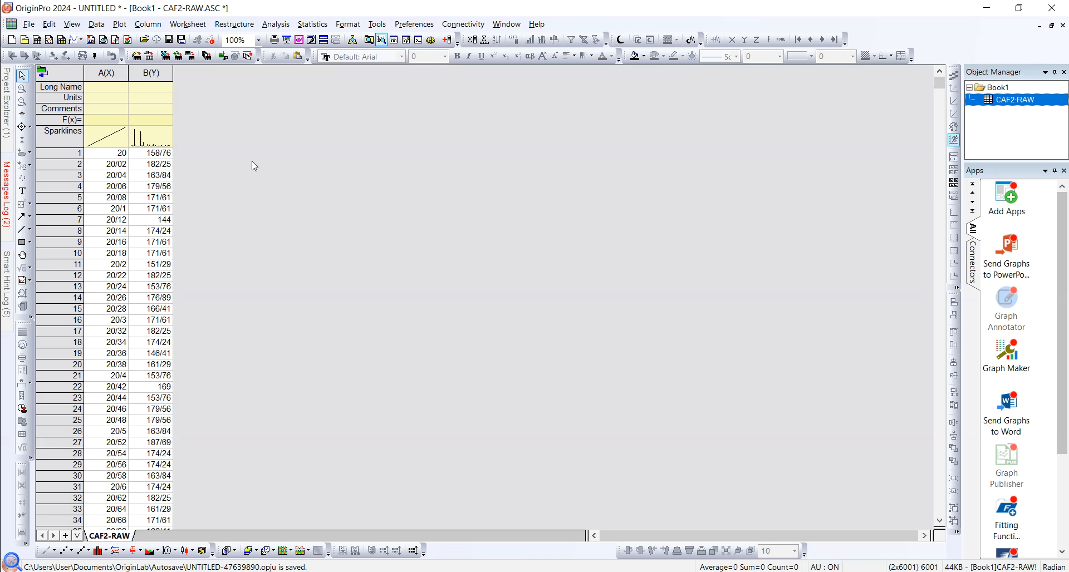
Plot columns A(X) and B(Y) of the CAF2-RAW sheet as a Line graph.
{"action": "left_click", "coordinate": [106, 72]}
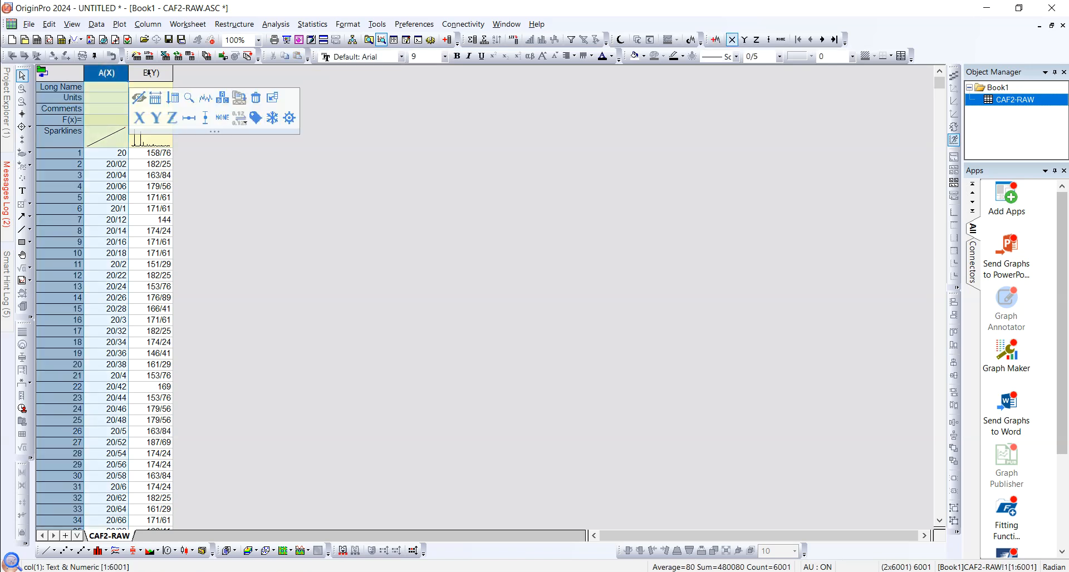
{"action": "left_click", "coordinate": [131, 68], "text": "shift"}
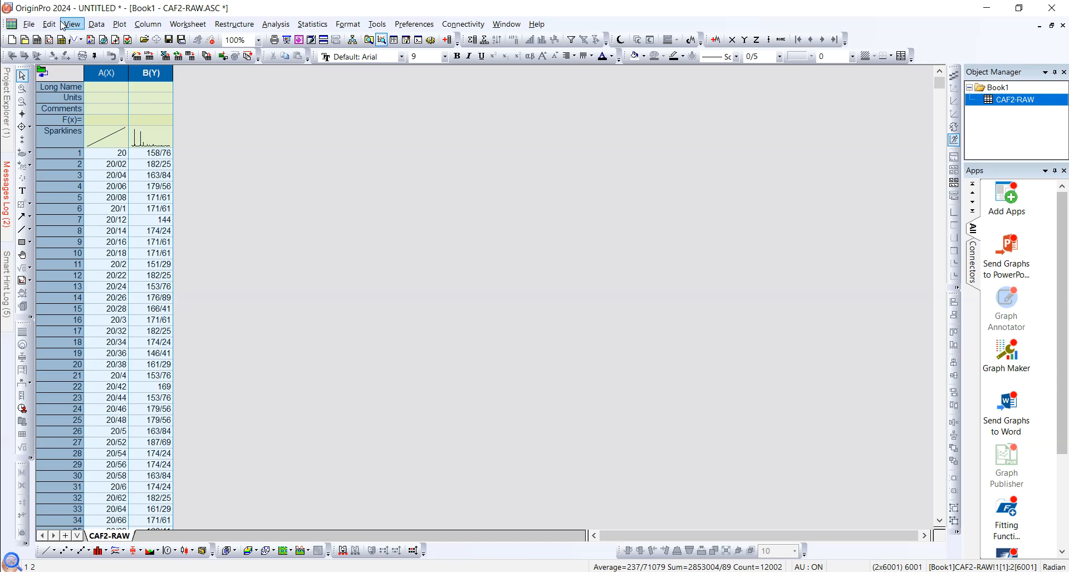
{"action": "left_click", "coordinate": [119, 25]}
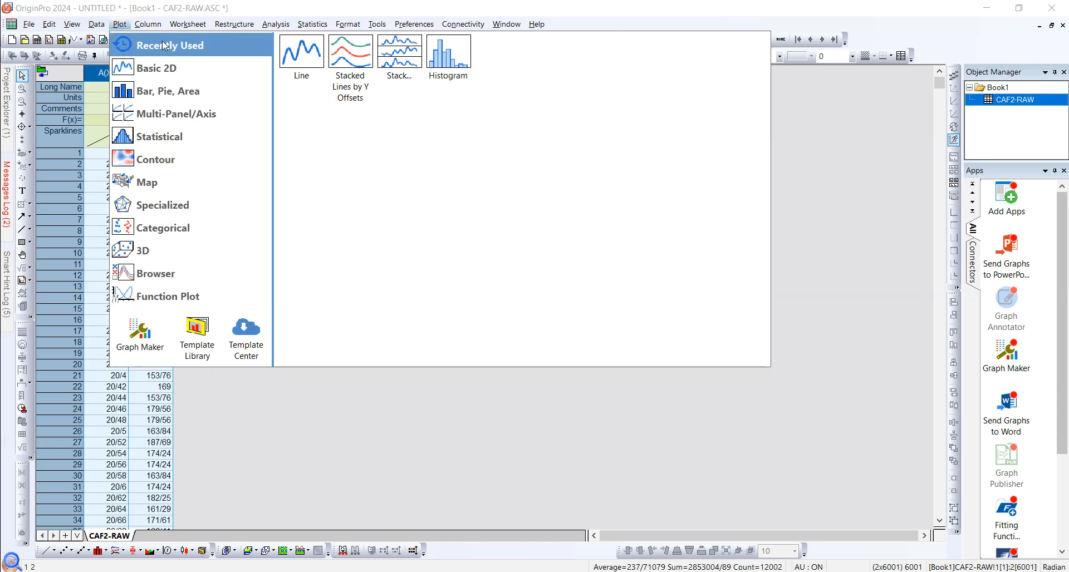
{"action": "left_click", "coordinate": [302, 74]}
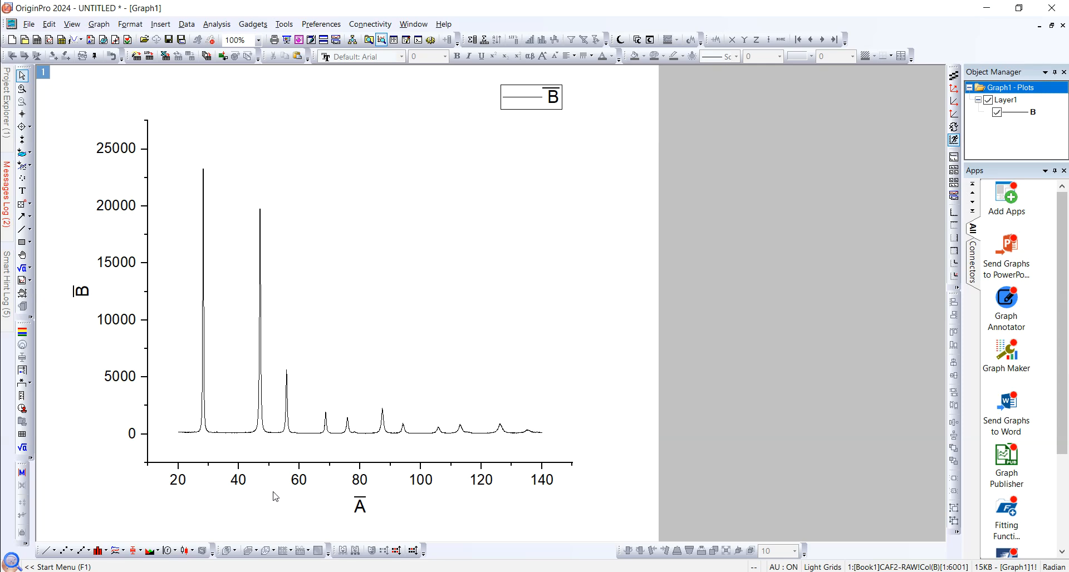
Set the X axis scale to run from 20 to 140.
{"action": "double_click", "coordinate": [238, 468]}
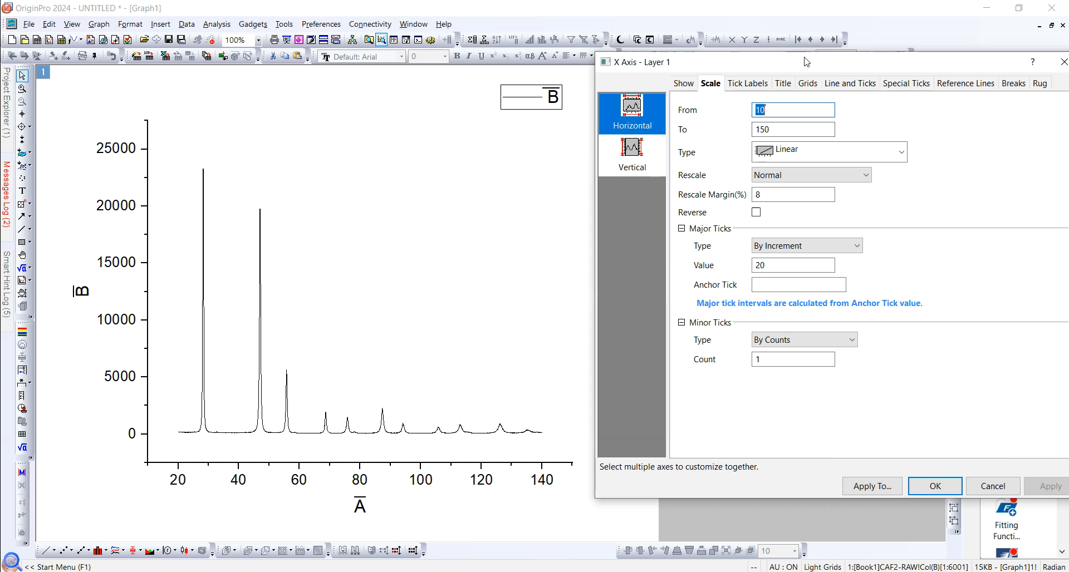
{"action": "left_click_drag", "start_coordinate": [809, 63], "coordinate": [418, 85]}
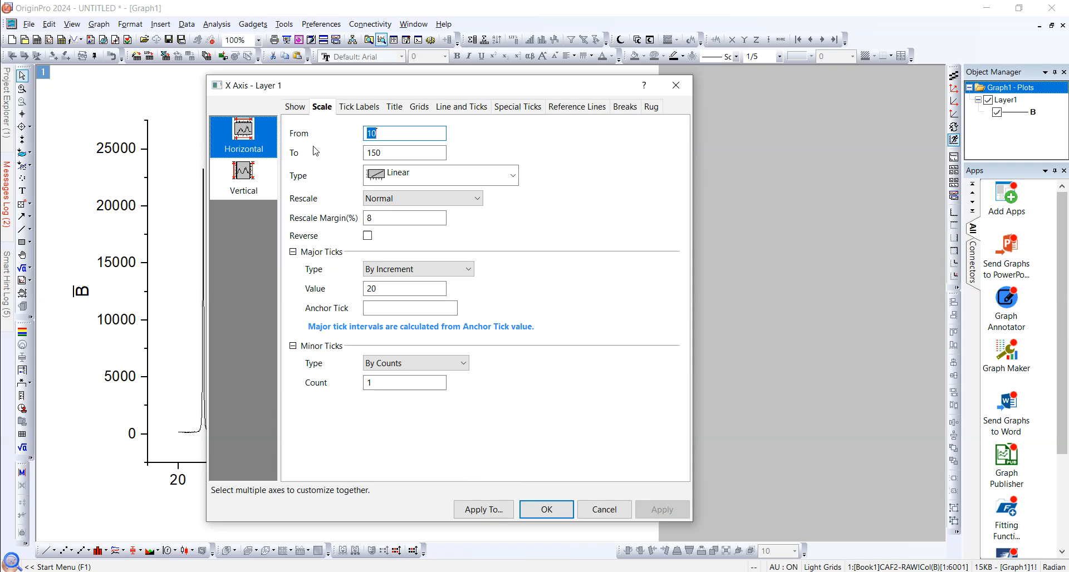
{"action": "left_click_drag", "start_coordinate": [305, 90], "coordinate": [651, 85]}
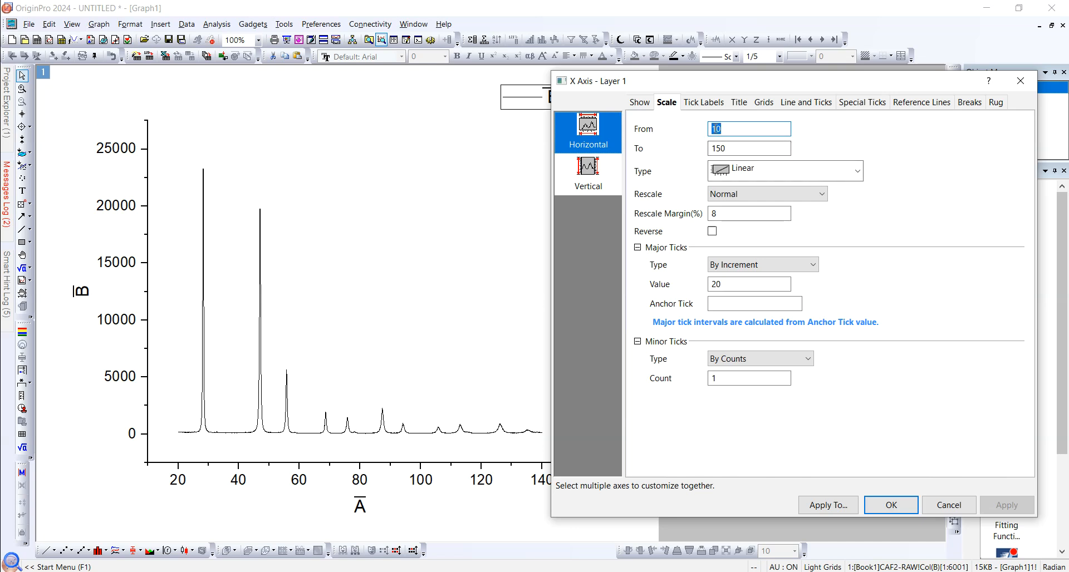
{"action": "type", "text": "02"}
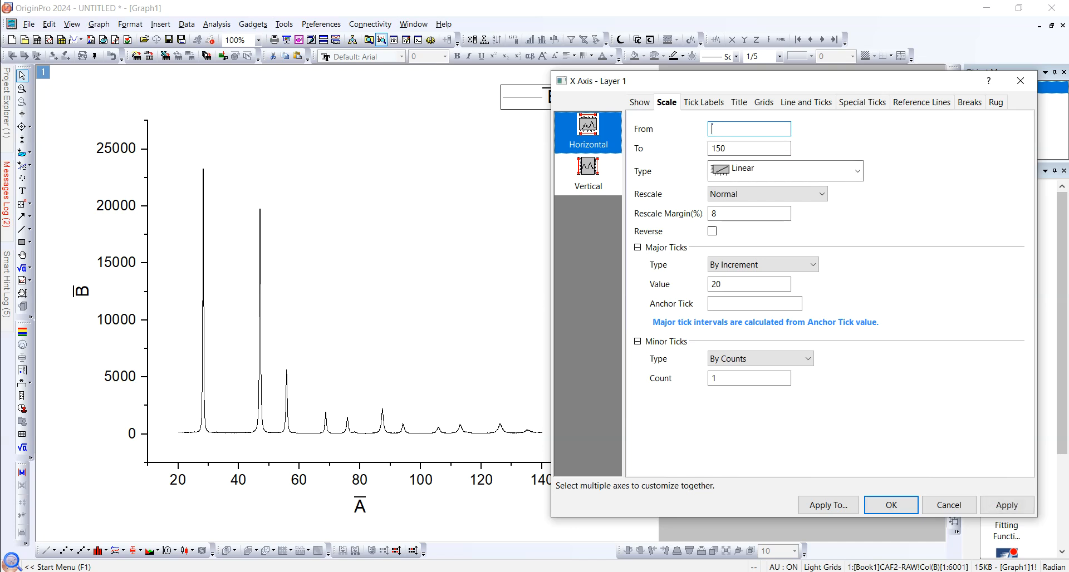
{"action": "type", "text": "20"}
{"action": "left_click_drag", "start_coordinate": [683, 87], "coordinate": [417, 82]}
{"action": "double_click", "coordinate": [466, 144]}
{"action": "type", "text": "140"}
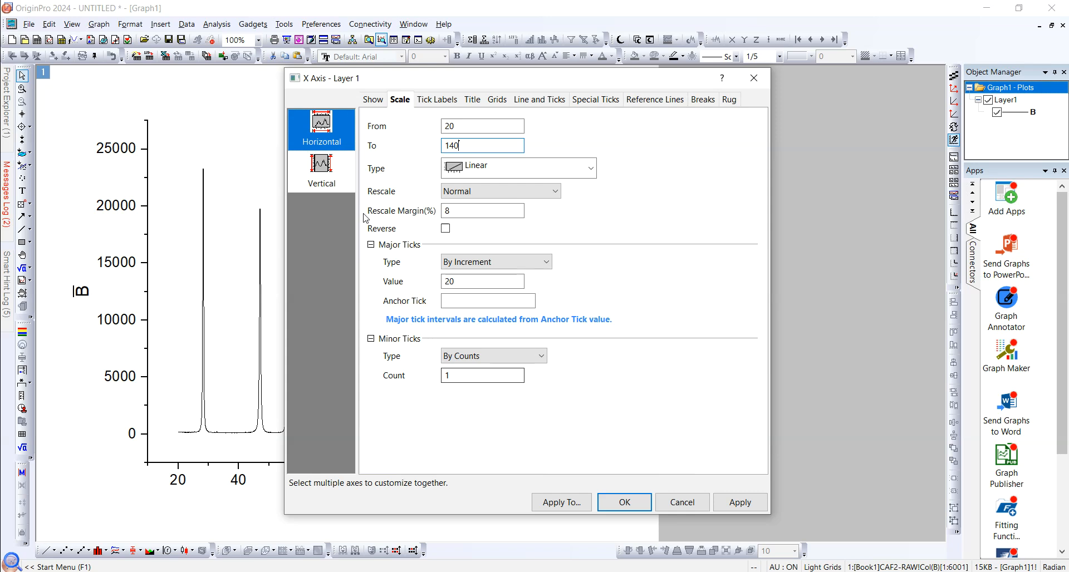
Review the X axis settings for tick labels, title, grids, and lines and ticks, and apply the new axis scale.
{"action": "left_click", "coordinate": [437, 100]}
{"action": "left_click", "coordinate": [472, 100]}
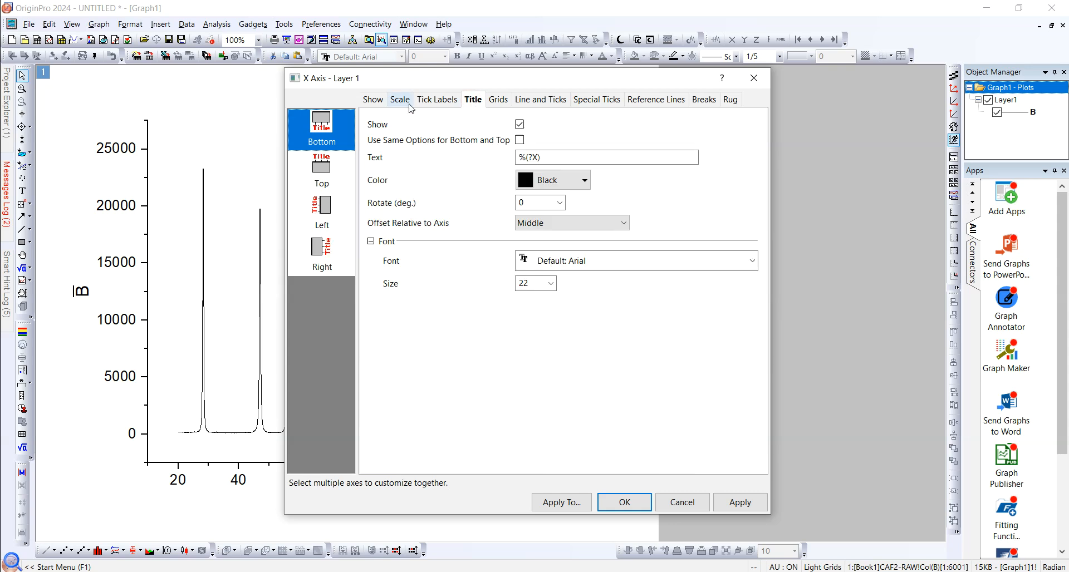
{"action": "left_click", "coordinate": [404, 105]}
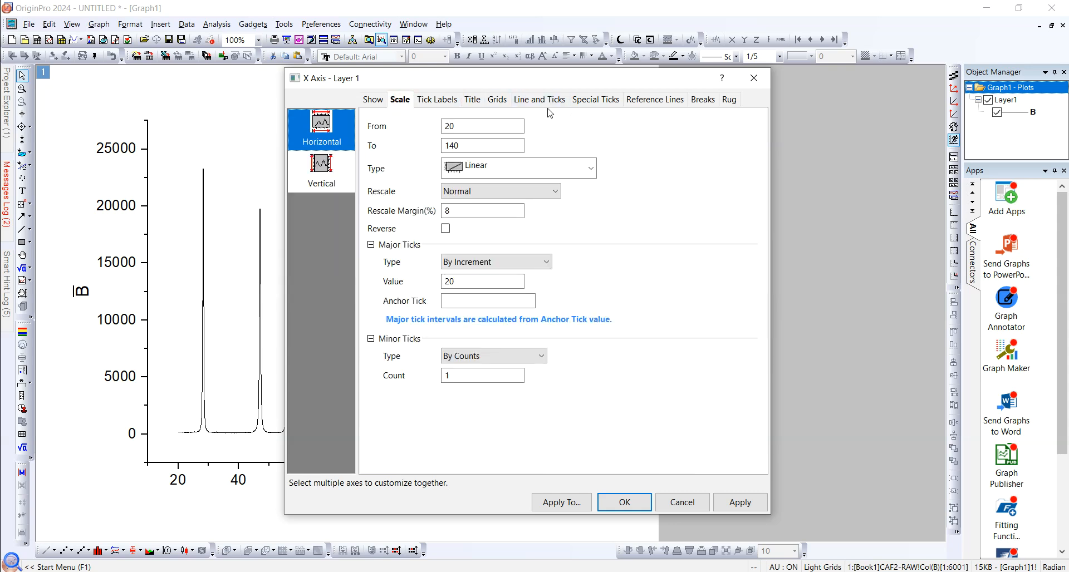
{"action": "left_click", "coordinate": [437, 101]}
{"action": "left_click", "coordinate": [473, 101]}
{"action": "left_click", "coordinate": [501, 102]}
{"action": "left_click", "coordinate": [539, 100]}
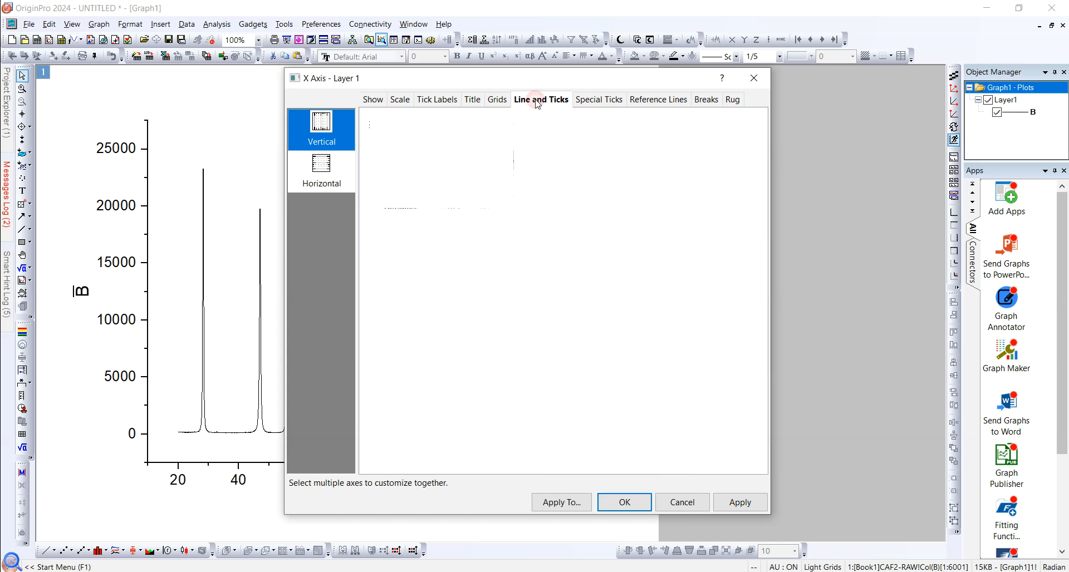
{"action": "left_click", "coordinate": [397, 101]}
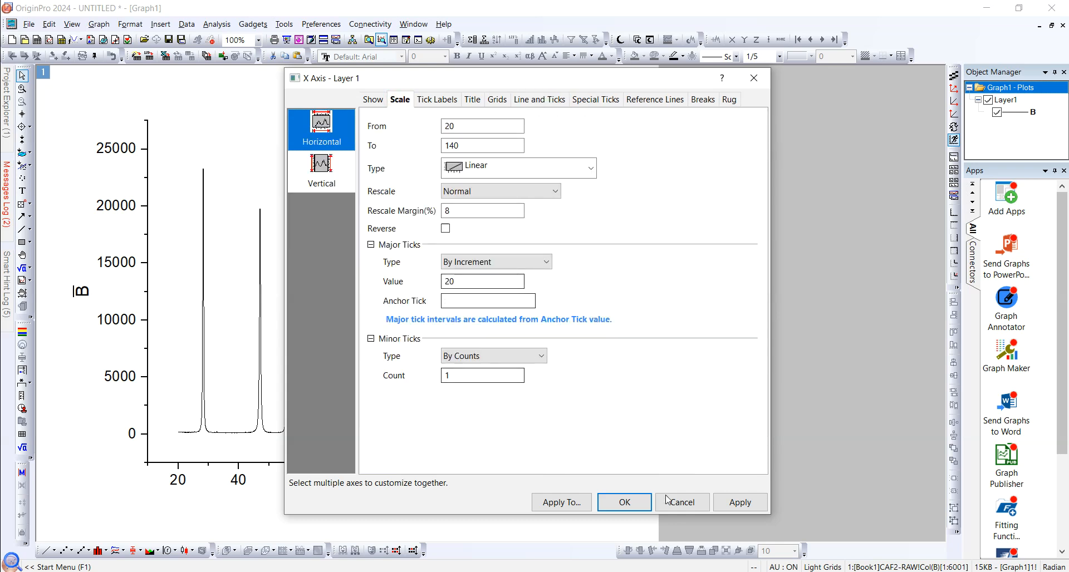
{"action": "left_click", "coordinate": [733, 503]}
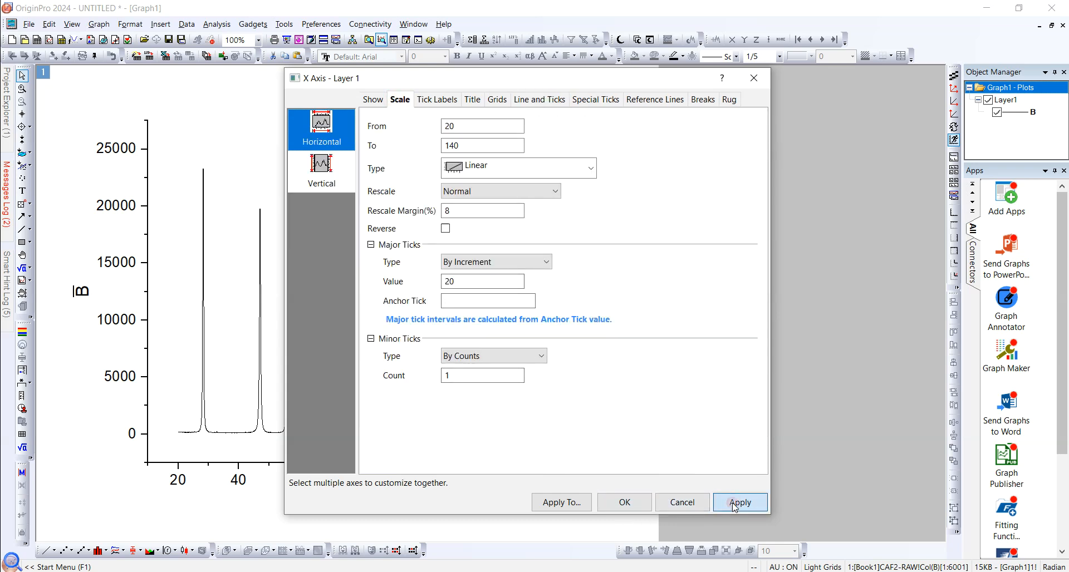
{"action": "left_click", "coordinate": [621, 506]}
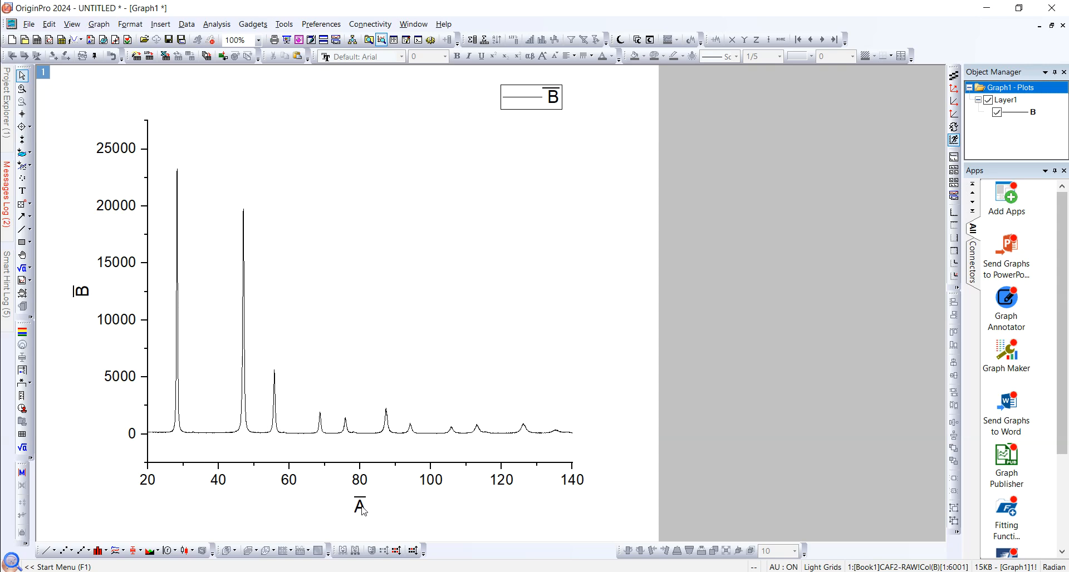
Replace the Y axis title placeholder text with "Intensity".
{"action": "double_click", "coordinate": [79, 293]}
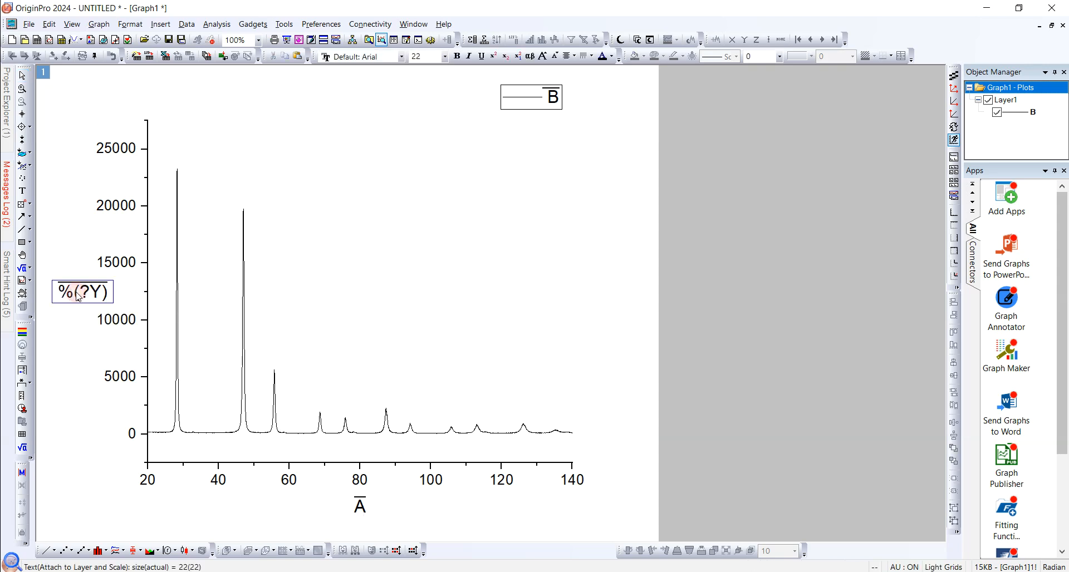
{"action": "left_click", "coordinate": [111, 297]}
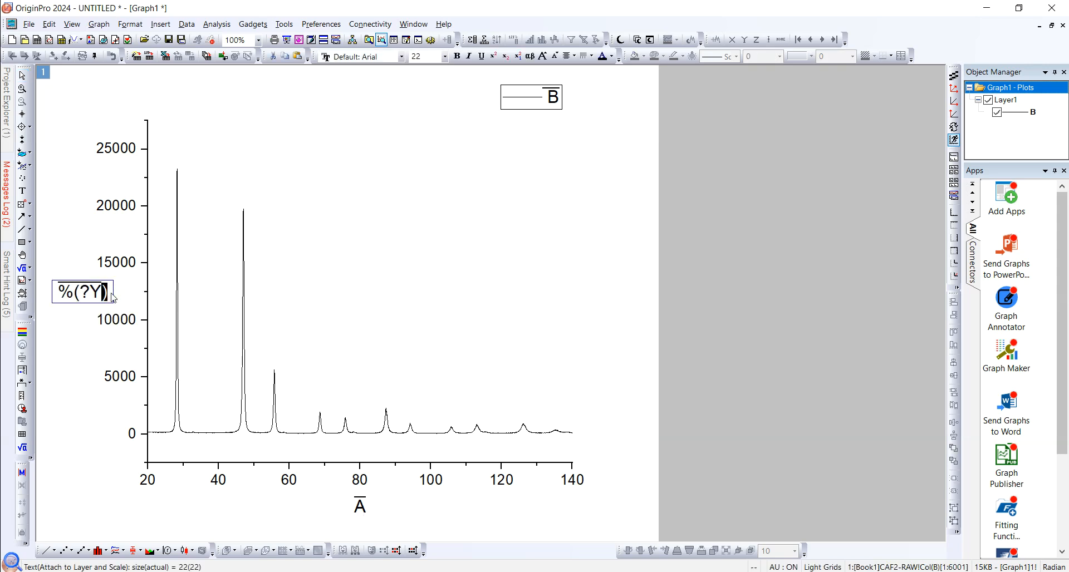
{"action": "key", "text": "BackSpace"}
{"action": "key", "text": "BackSpace"}
{"action": "key", "text": "BackSpace"}
{"action": "key", "text": "BackSpace"}
{"action": "key", "text": "BackSpace"}
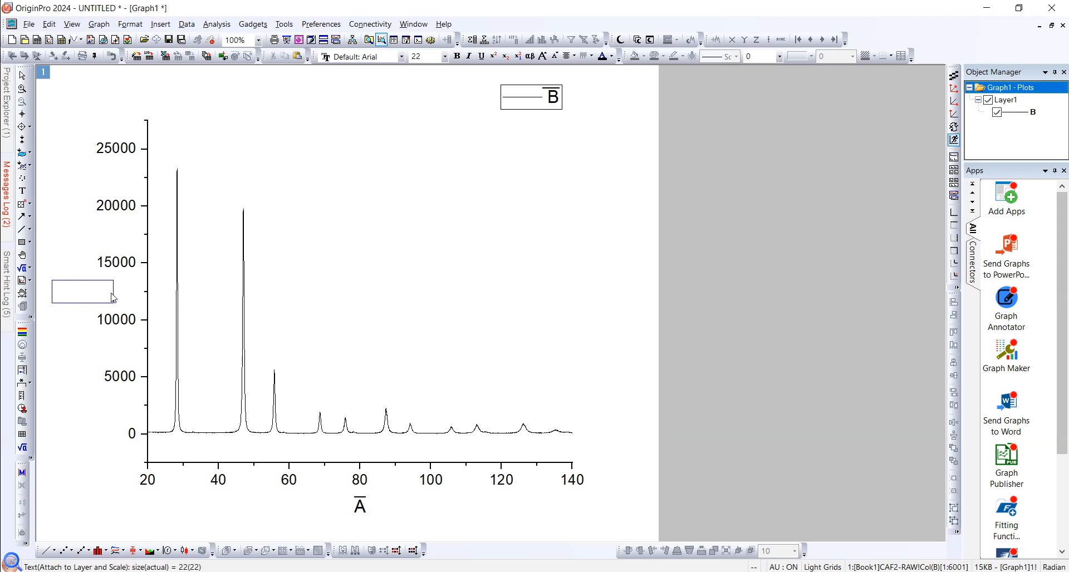
{"action": "type", "text": "Intensity"}
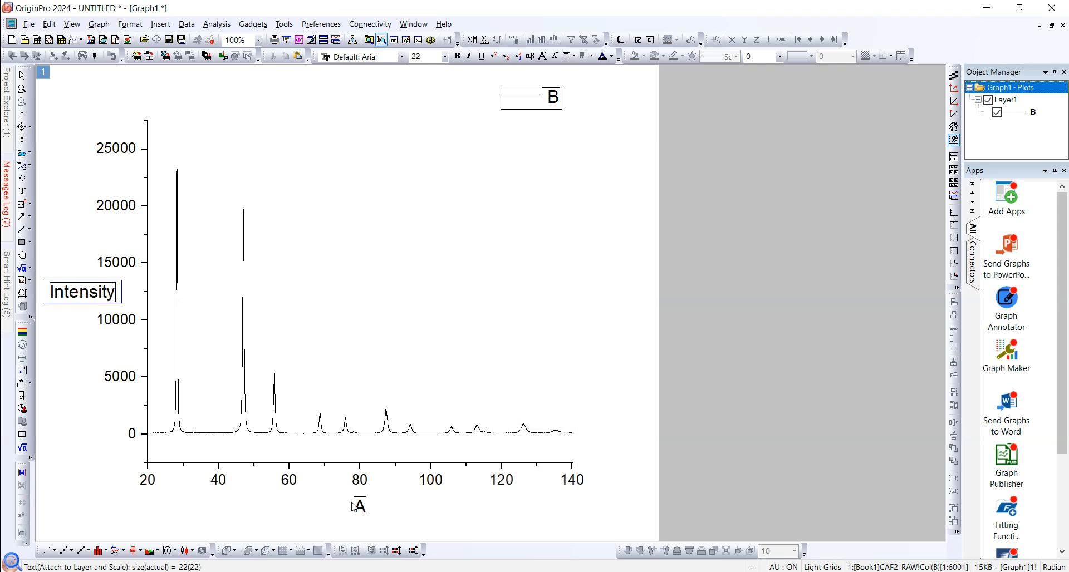
Set the X axis title to 2θ, inserting the theta from the Greek symbols.
{"action": "left_click", "coordinate": [352, 505]}
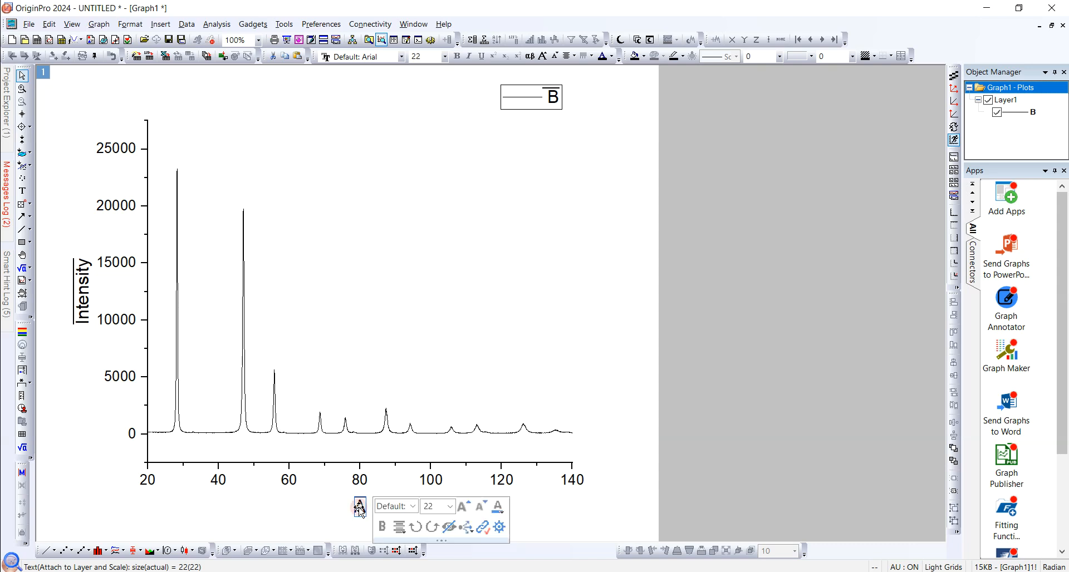
{"action": "left_click", "coordinate": [499, 527]}
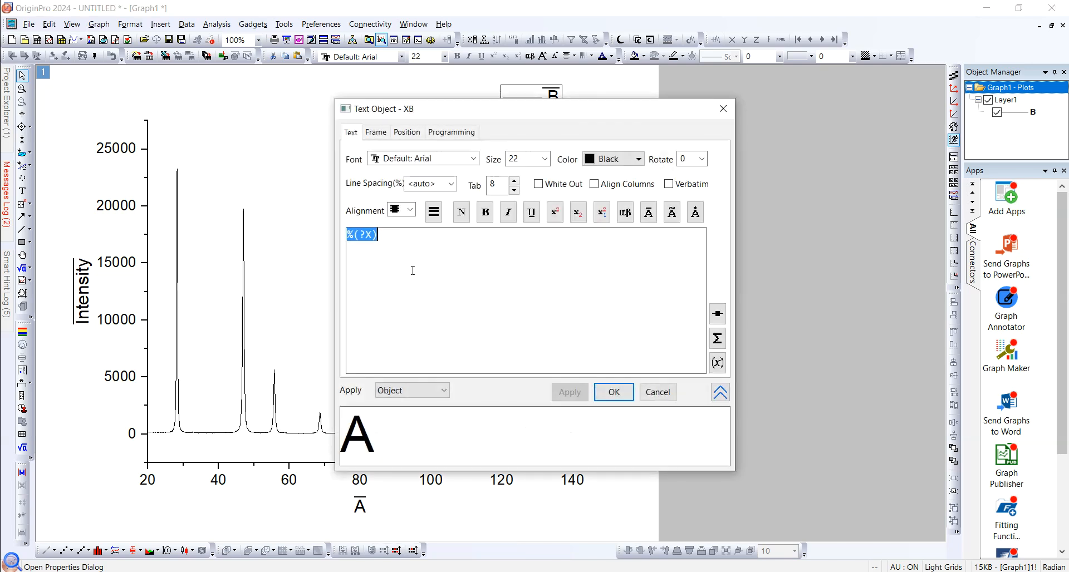
{"action": "type", "text": "2"}
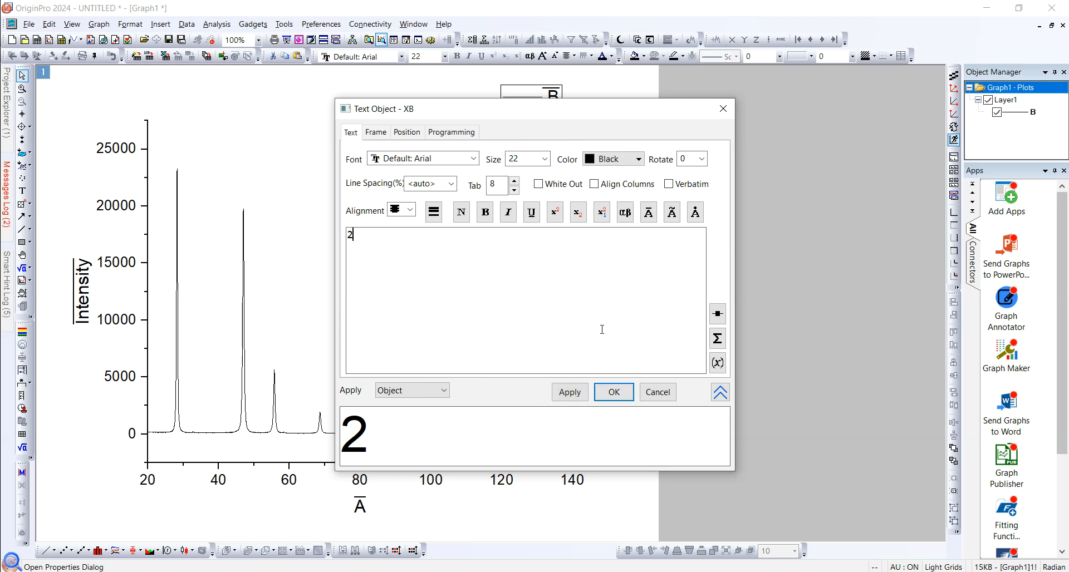
{"action": "left_click", "coordinate": [717, 338]}
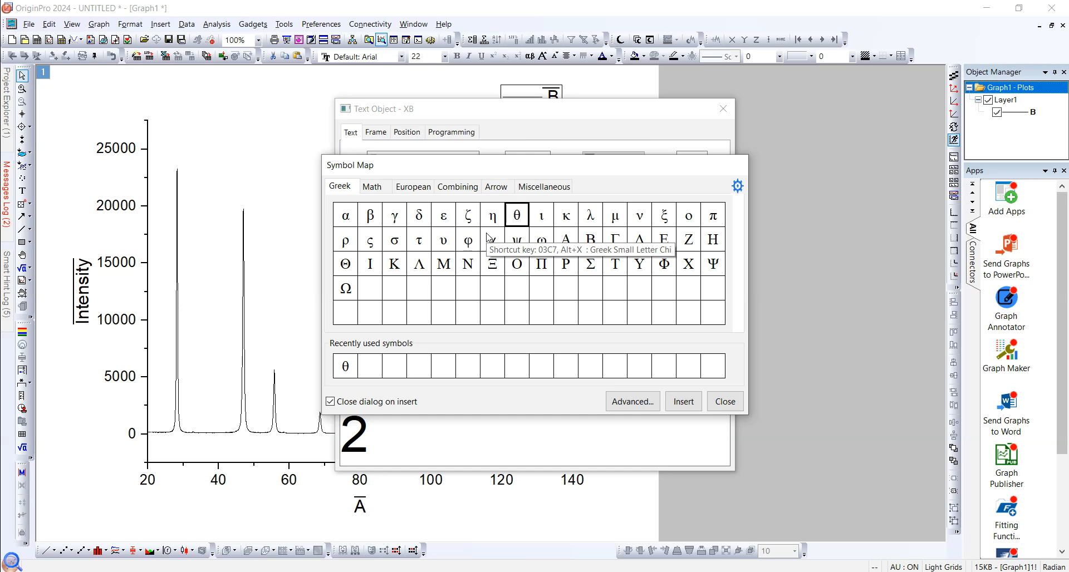
{"action": "left_click", "coordinate": [520, 223]}
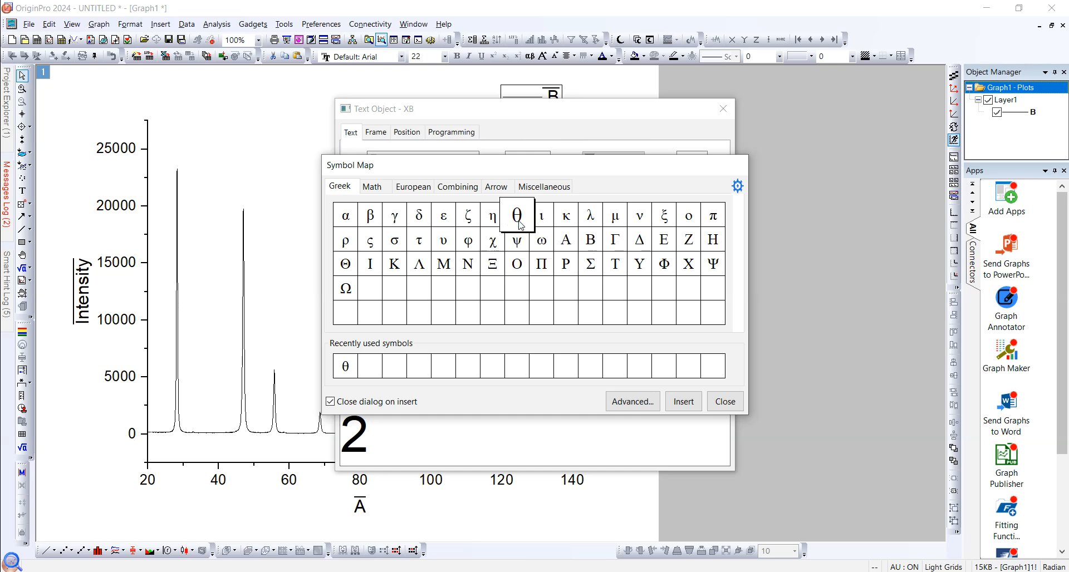
{"action": "left_click", "coordinate": [683, 402]}
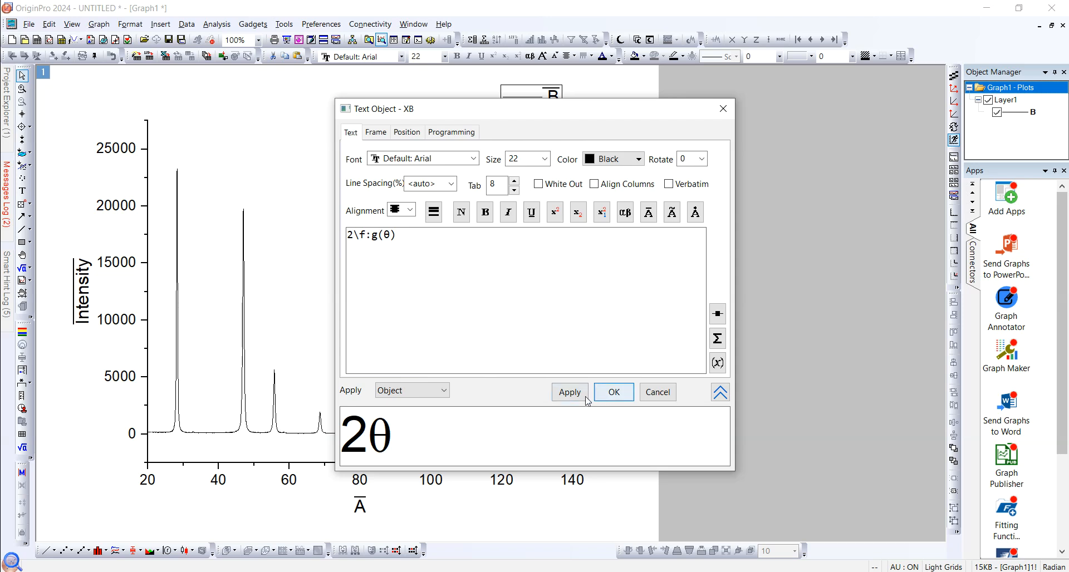
{"action": "left_click_drag", "start_coordinate": [494, 116], "coordinate": [561, 78]}
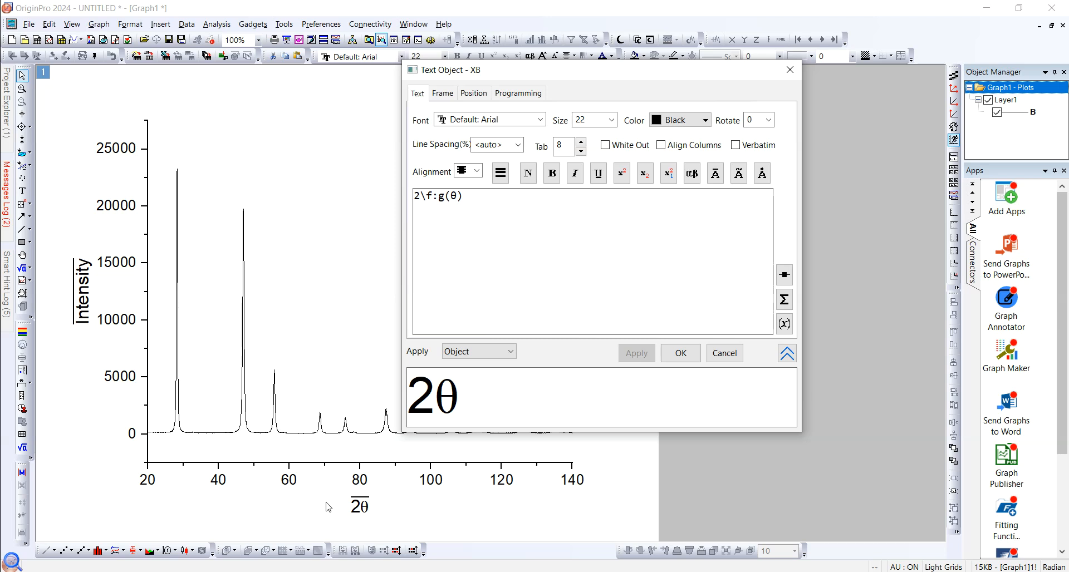
{"action": "left_click", "coordinate": [681, 353]}
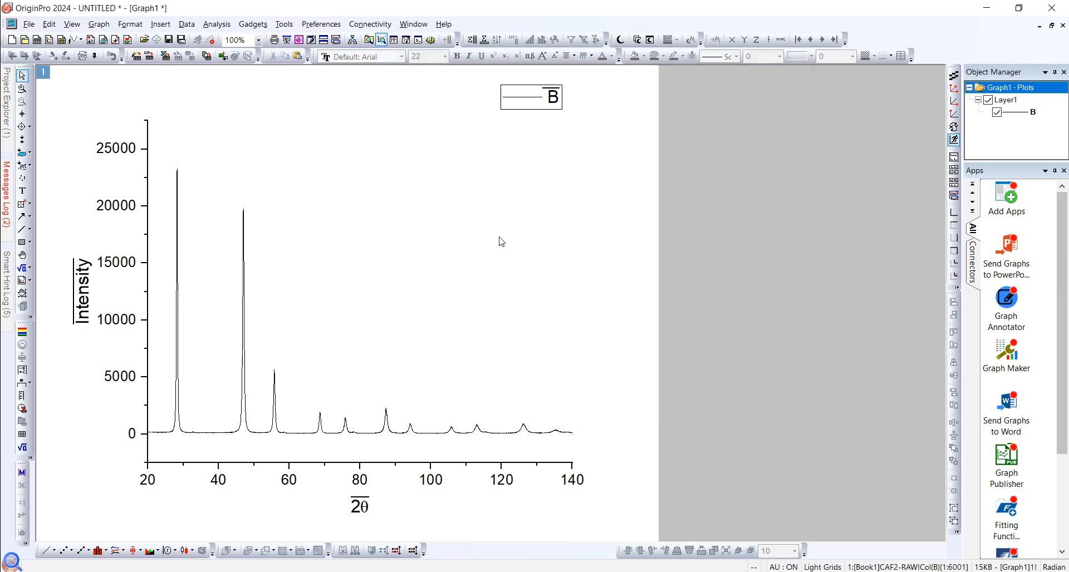
Replace the legend entry's placeholder text with "CaF2".
{"action": "left_click", "coordinate": [552, 101]}
{"action": "double_click", "coordinate": [552, 100]}
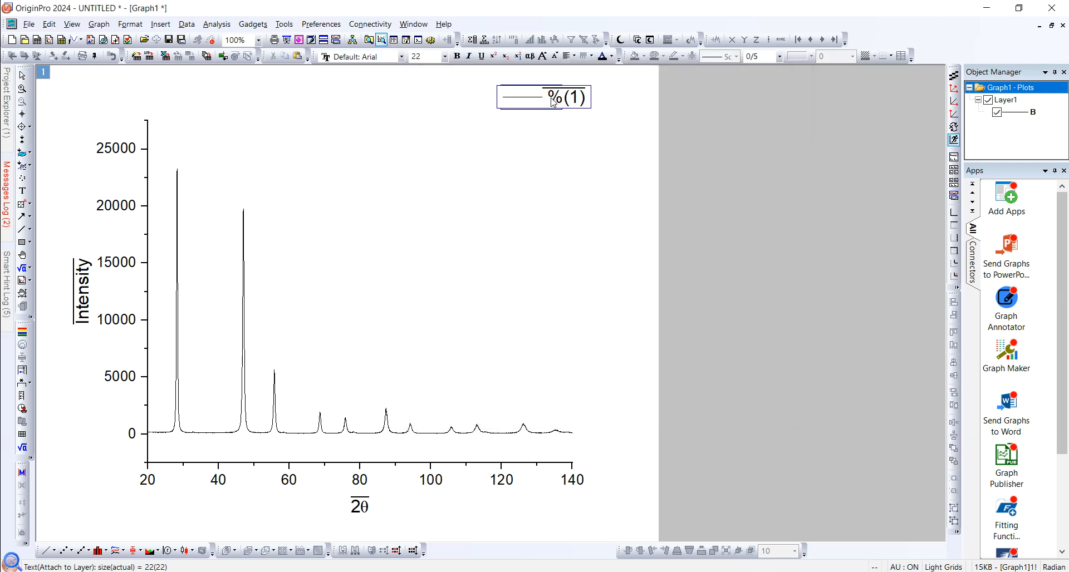
{"action": "left_click", "coordinate": [564, 149]}
{"action": "left_click", "coordinate": [556, 100]}
{"action": "double_click", "coordinate": [555, 101]}
{"action": "double_click", "coordinate": [579, 99]}
{"action": "left_click_drag", "start_coordinate": [589, 100], "coordinate": [550, 105]}
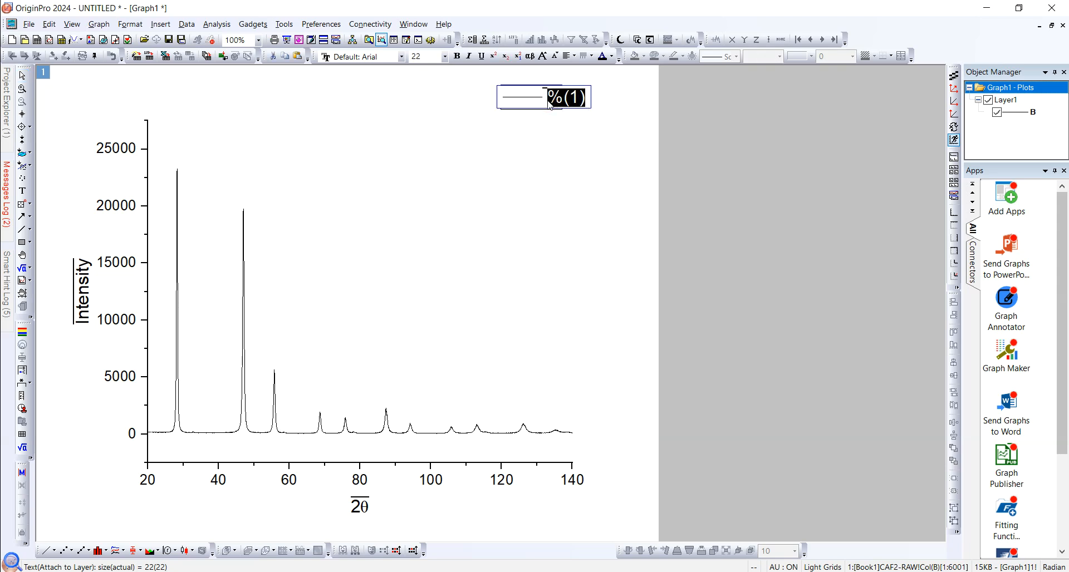
{"action": "key", "text": "Delete"}
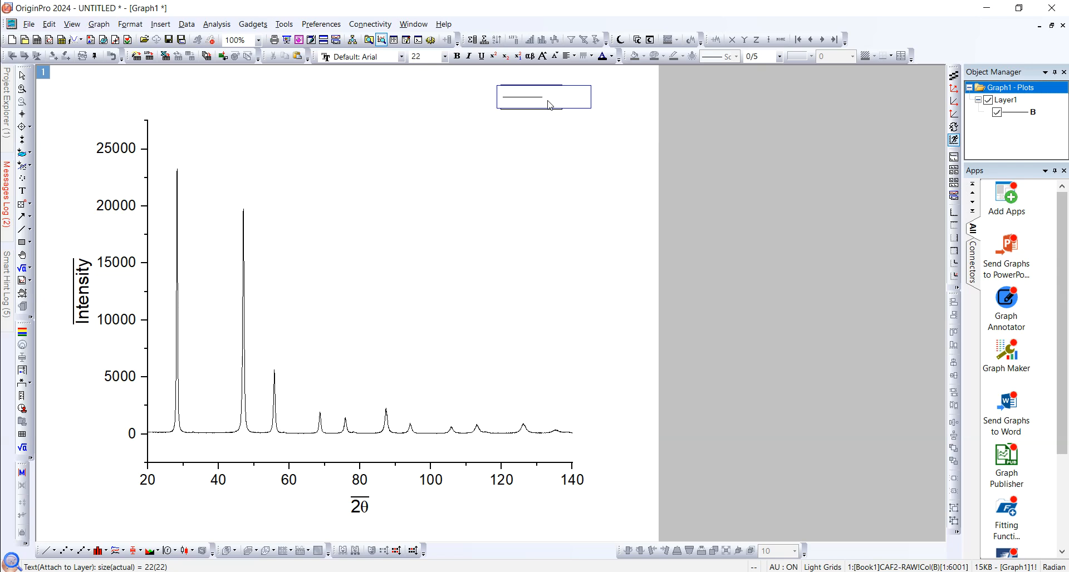
{"action": "type", "text": "C"}
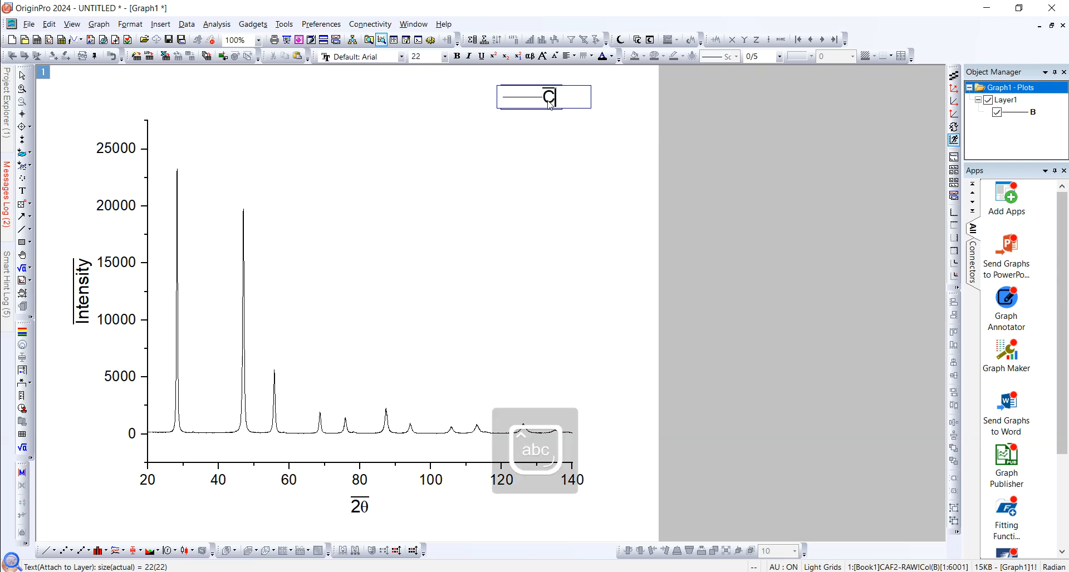
{"action": "type", "text": "aF2"}
{"action": "left_click", "coordinate": [560, 158]}
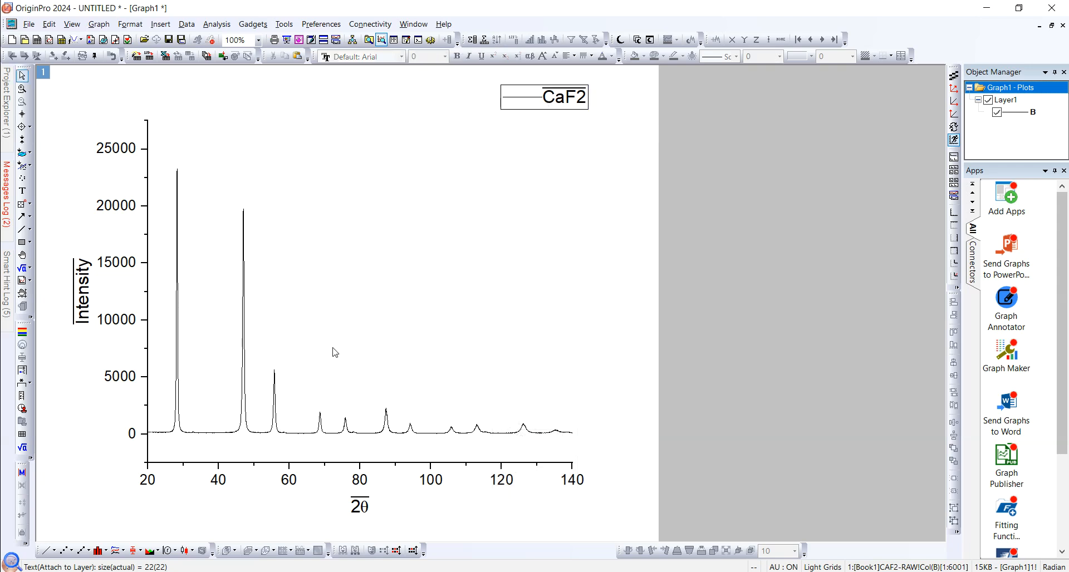
Try a blue background color for the graph's Layer1.
{"action": "mouse_move", "coordinate": [244, 335]}
{"action": "left_click", "coordinate": [316, 250]}
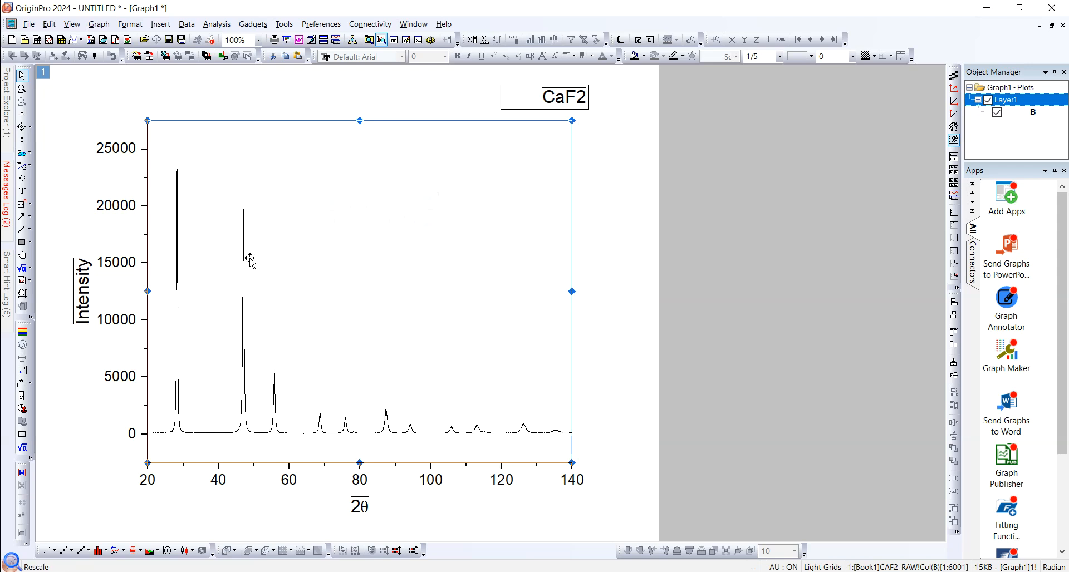
{"action": "double_click", "coordinate": [306, 238]}
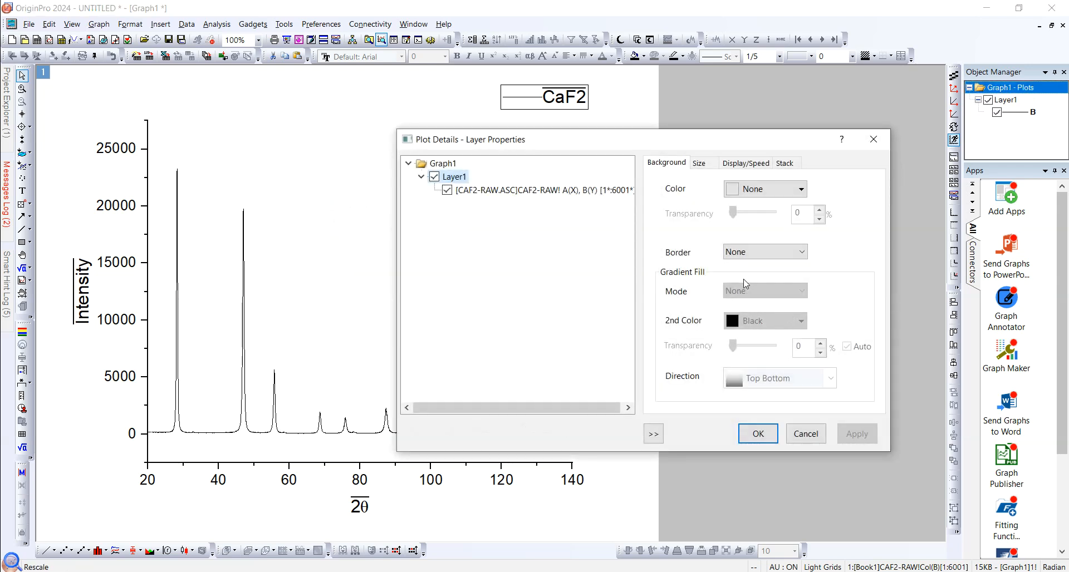
{"action": "left_click", "coordinate": [748, 192]}
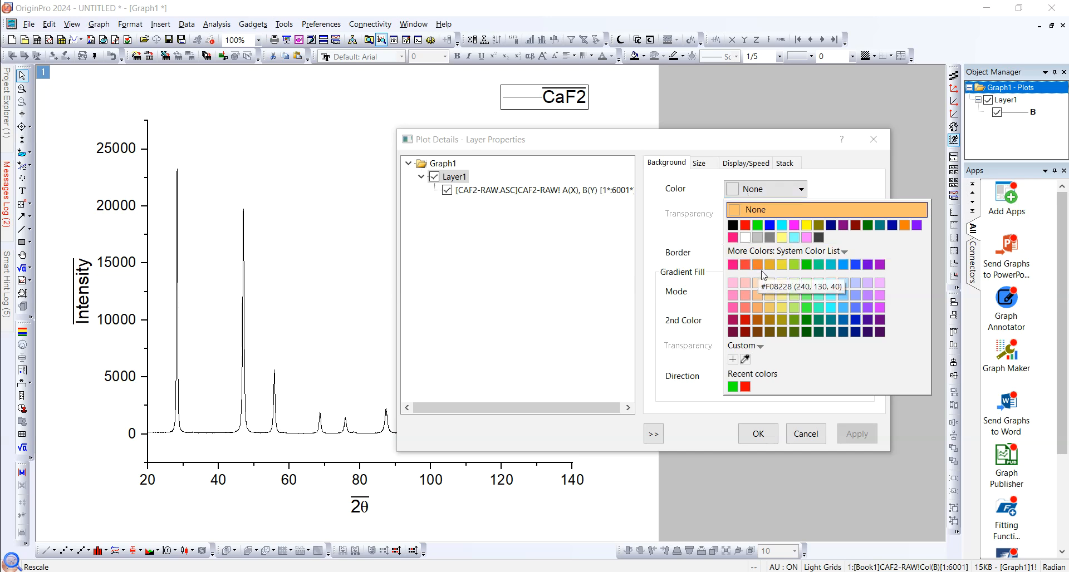
{"action": "left_click", "coordinate": [770, 225]}
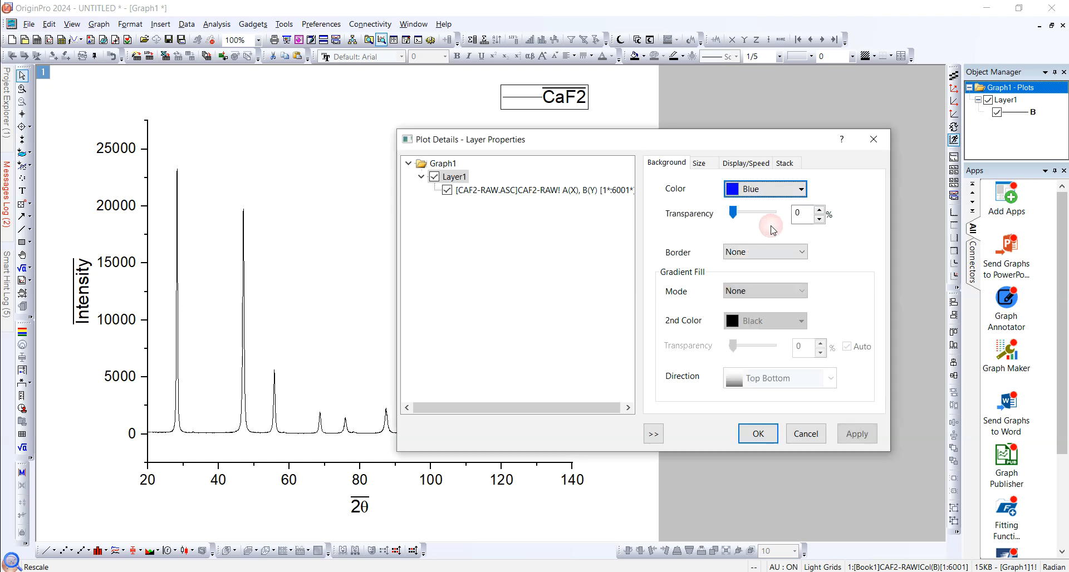
{"action": "left_click", "coordinate": [858, 440]}
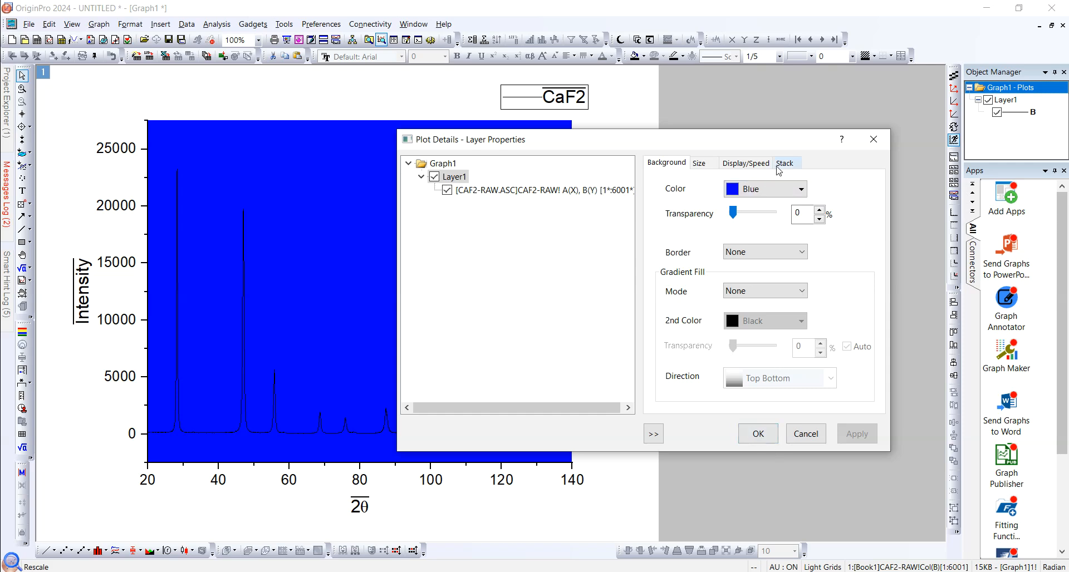
{"action": "left_click", "coordinate": [873, 140]}
Remove the blue fill by setting the Layer1 background color to None.
{"action": "left_click", "coordinate": [323, 208]}
{"action": "double_click", "coordinate": [323, 209]}
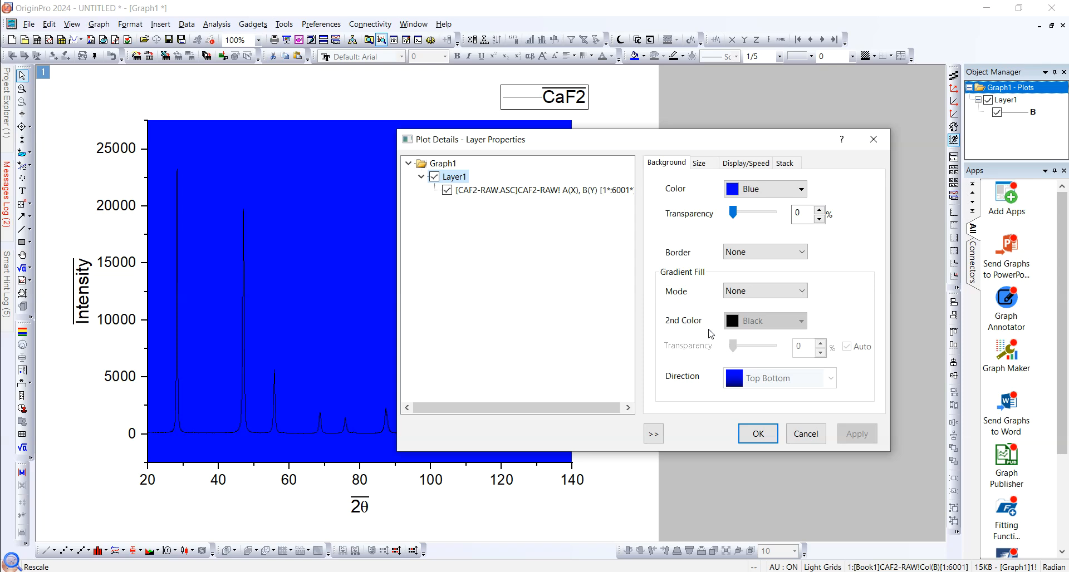
{"action": "left_click", "coordinate": [765, 190]}
{"action": "left_click", "coordinate": [757, 208]}
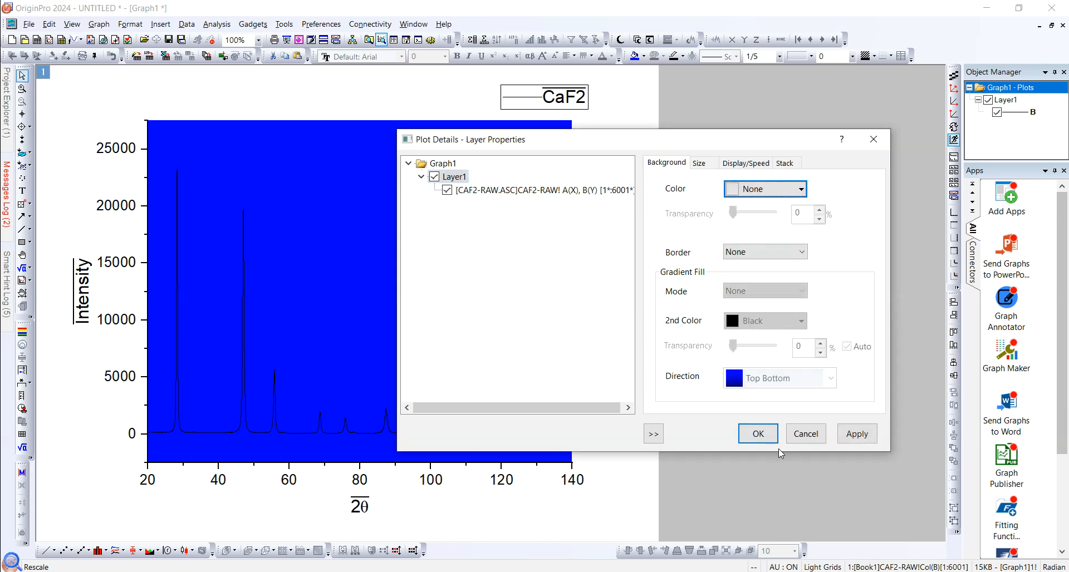
{"action": "left_click", "coordinate": [757, 434]}
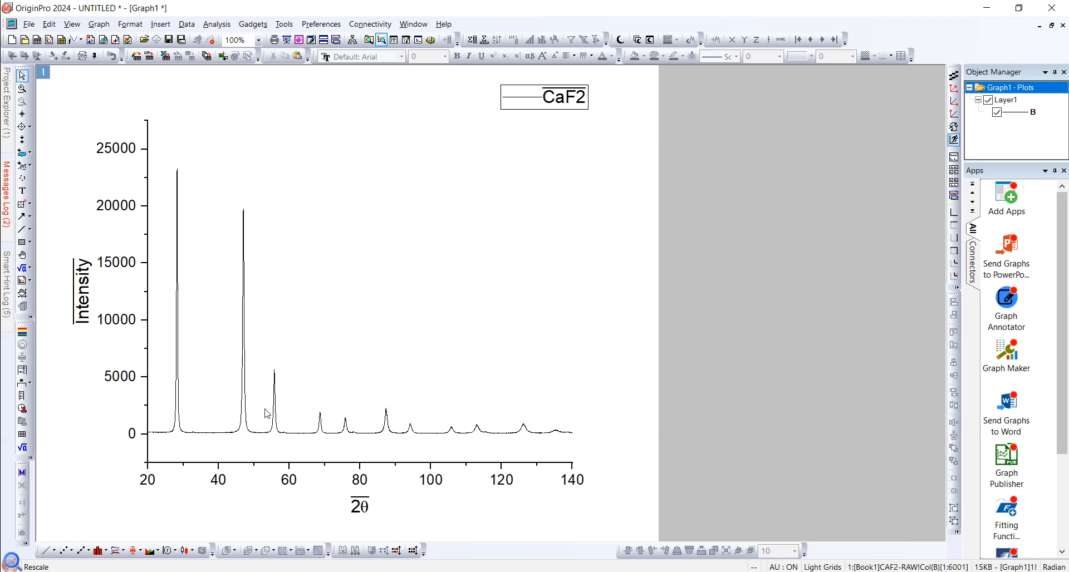
Set the color of the CAF2-RAW line plot to Blue and apply it.
{"action": "mouse_move", "coordinate": [244, 412]}
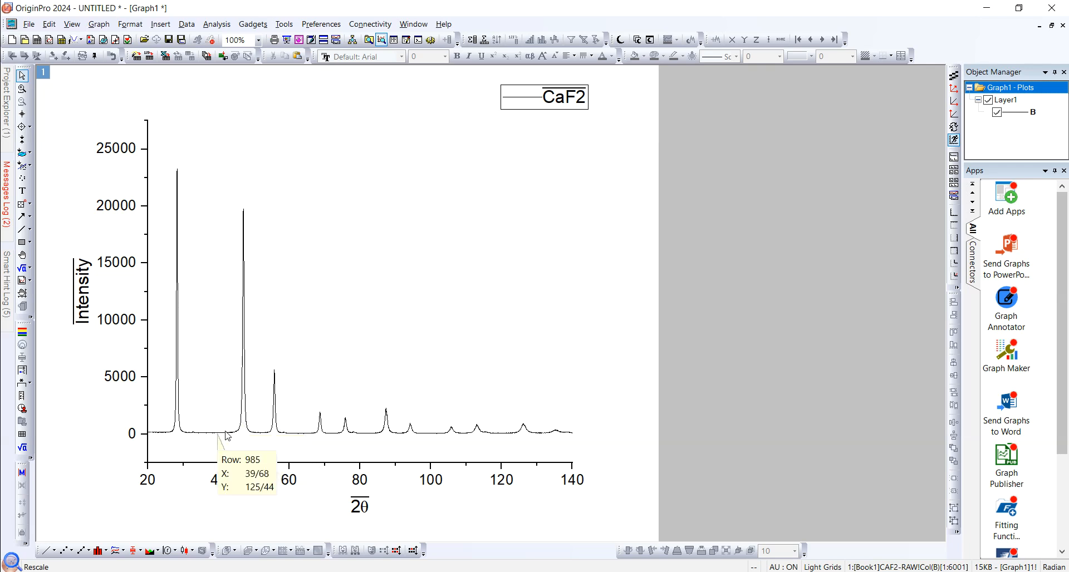
{"action": "double_click", "coordinate": [254, 435]}
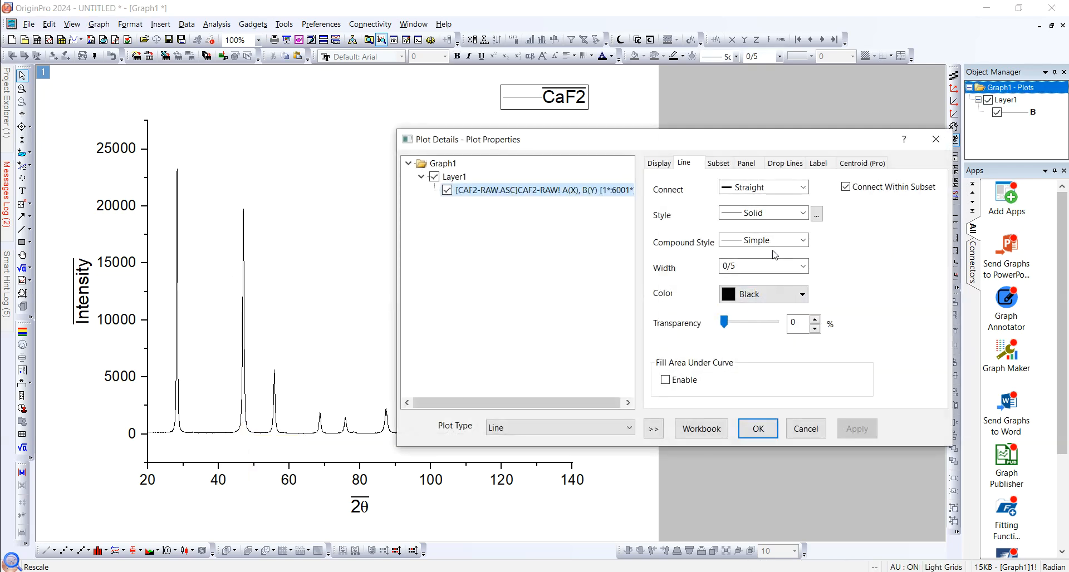
{"action": "left_click", "coordinate": [754, 298]}
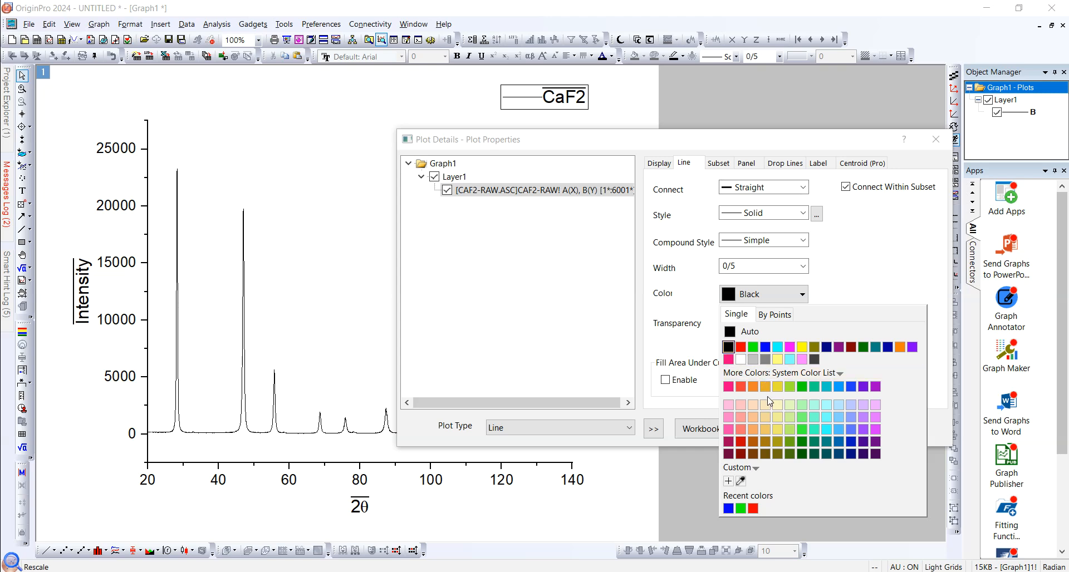
{"action": "left_click", "coordinate": [765, 347]}
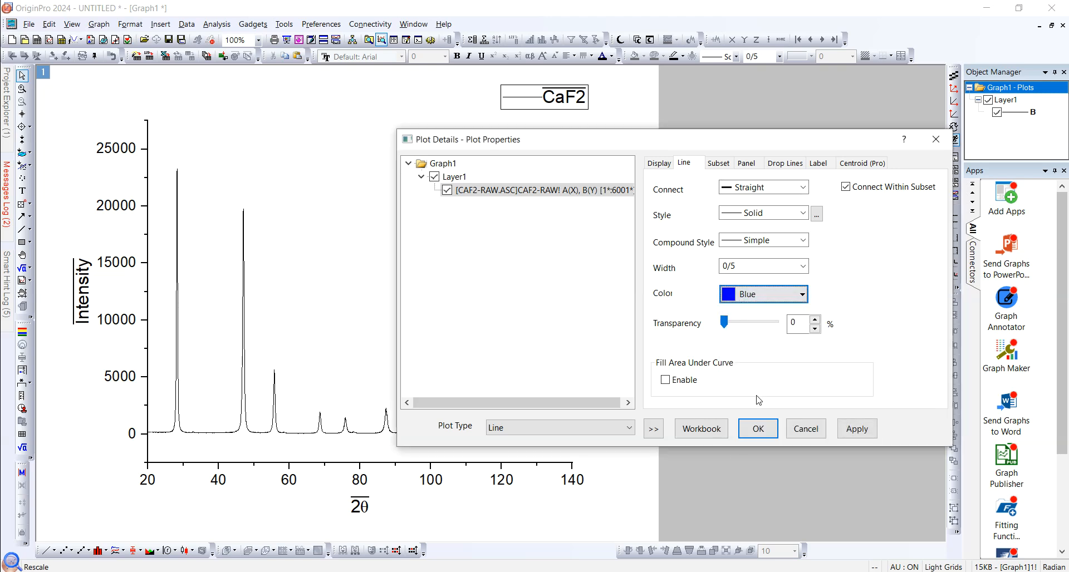
{"action": "left_click", "coordinate": [857, 429]}
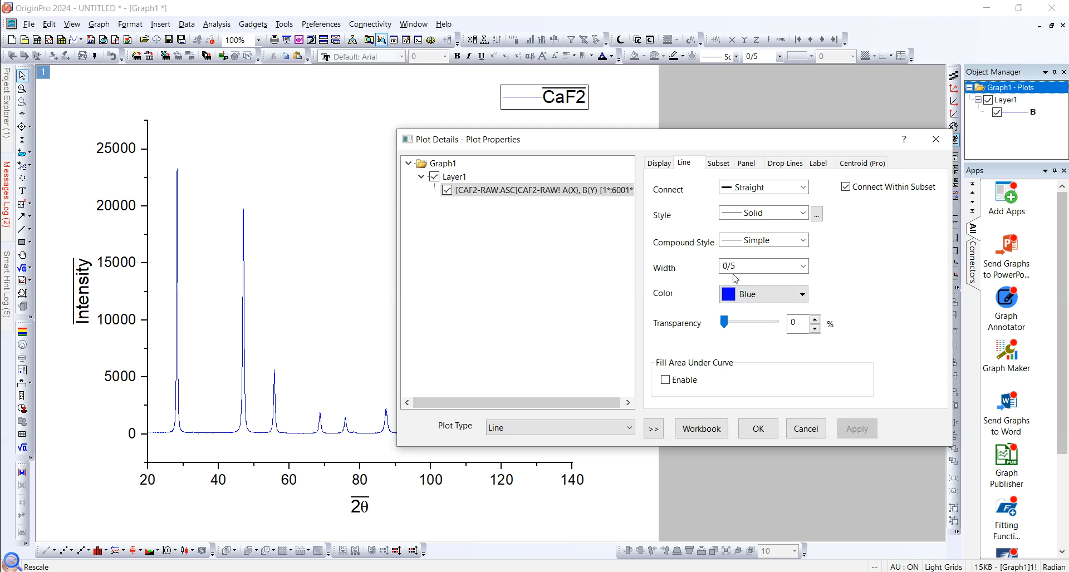
Set the width of the CAF2-RAW plot line to 3 and accept the plot settings.
{"action": "left_click", "coordinate": [802, 265]}
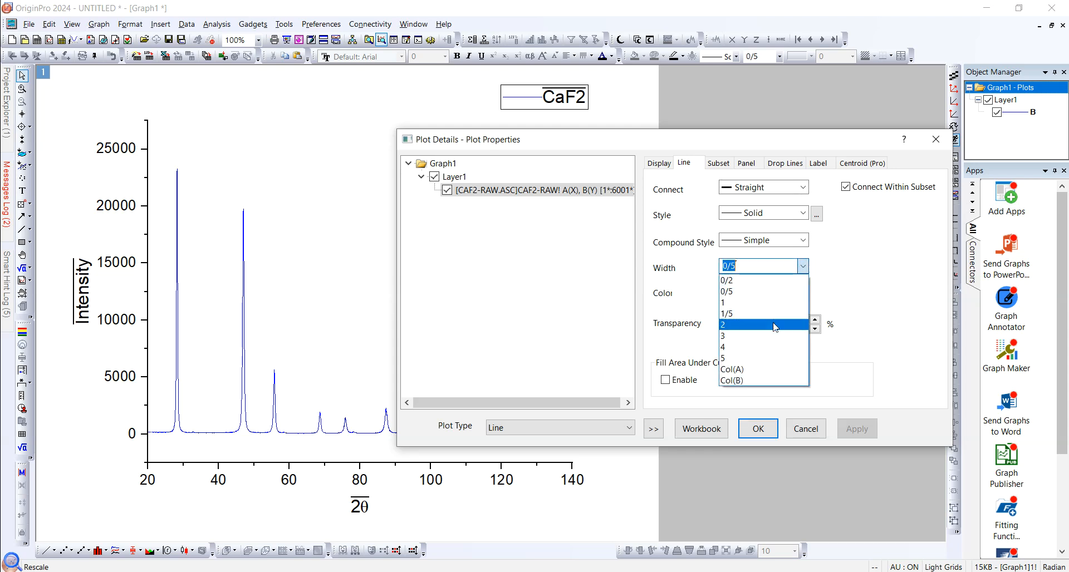
{"action": "left_click", "coordinate": [738, 336]}
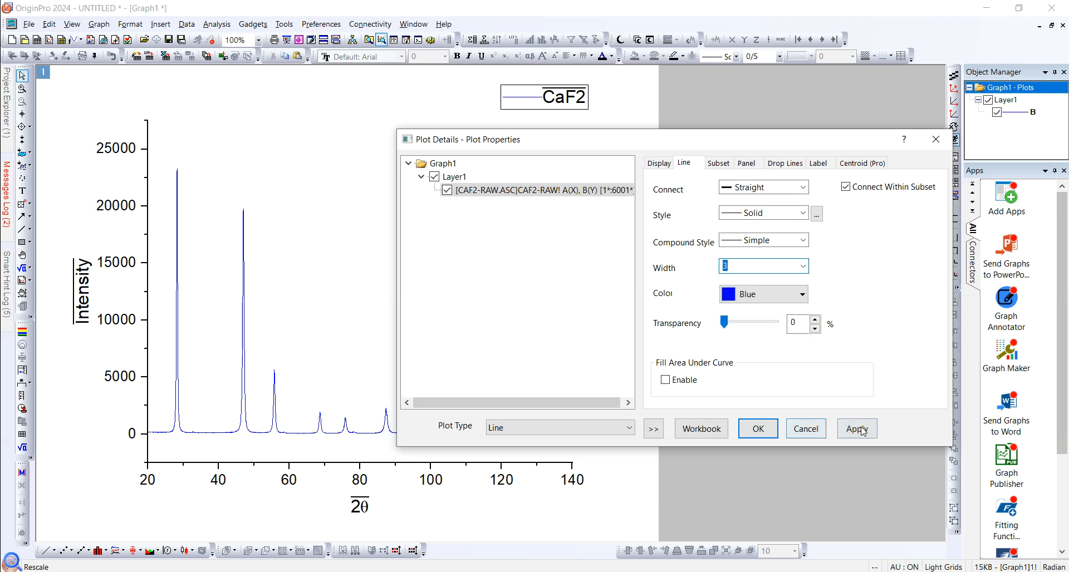
{"action": "left_click", "coordinate": [861, 429]}
{"action": "left_click_drag", "start_coordinate": [659, 144], "coordinate": [679, 85]}
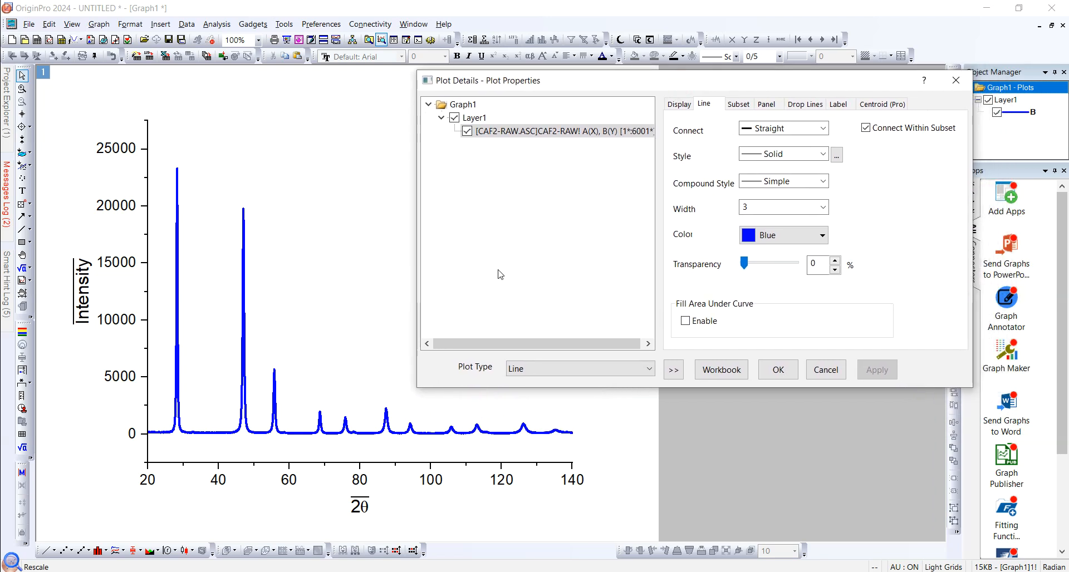
{"action": "left_click", "coordinate": [739, 104]}
{"action": "left_click", "coordinate": [703, 104]}
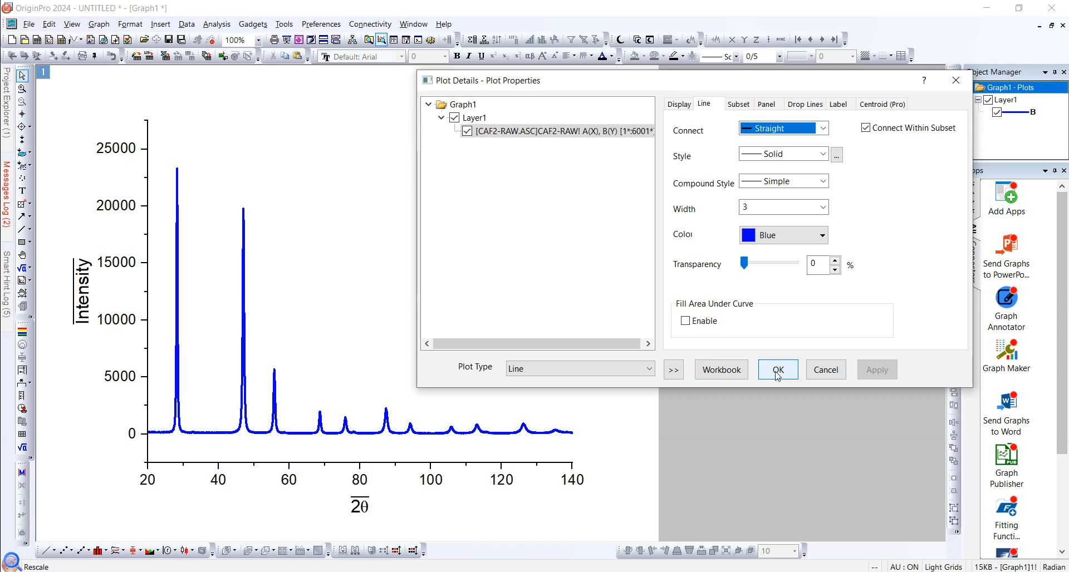
{"action": "left_click", "coordinate": [777, 374]}
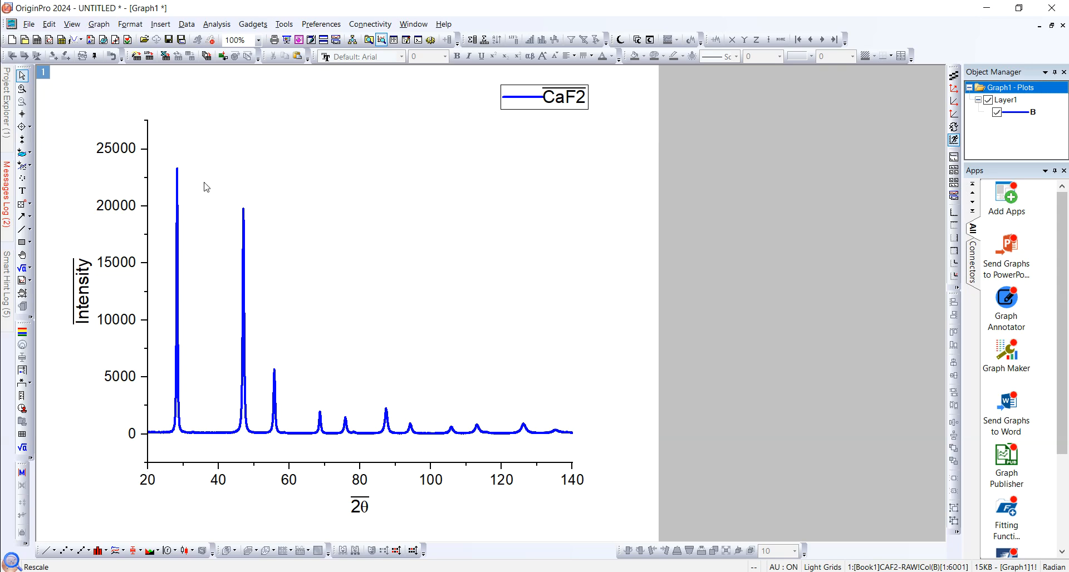
Show the layer frame around the graph's Layer1 plot area.
{"action": "left_click", "coordinate": [368, 236]}
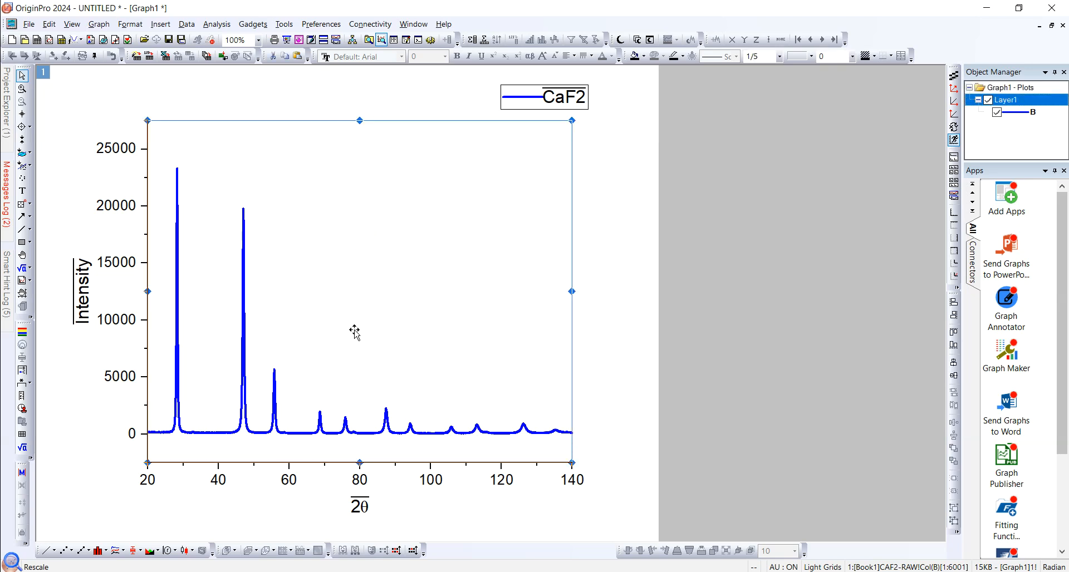
{"action": "left_click", "coordinate": [310, 234]}
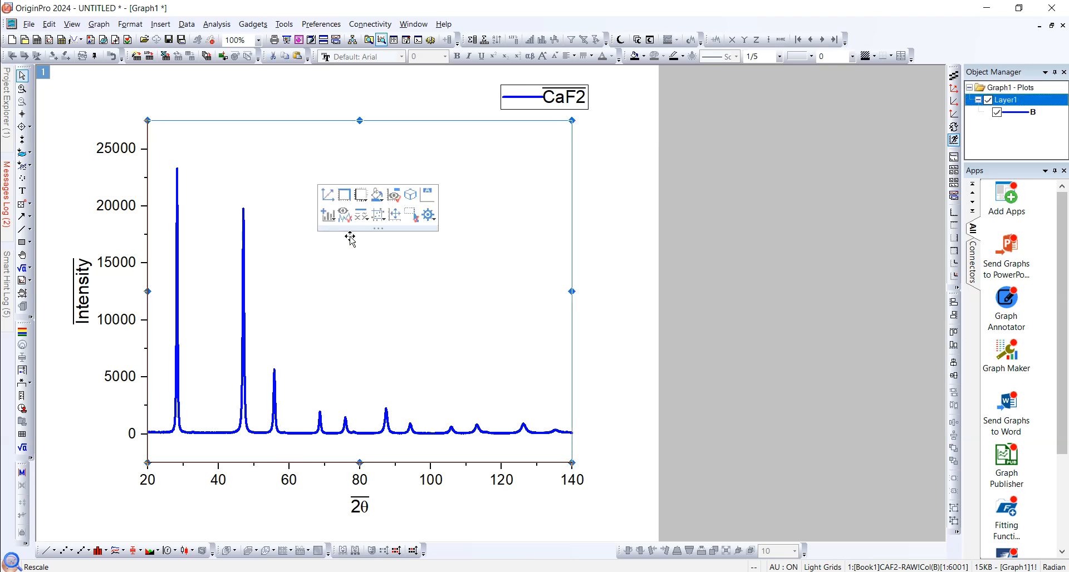
{"action": "left_click", "coordinate": [346, 198]}
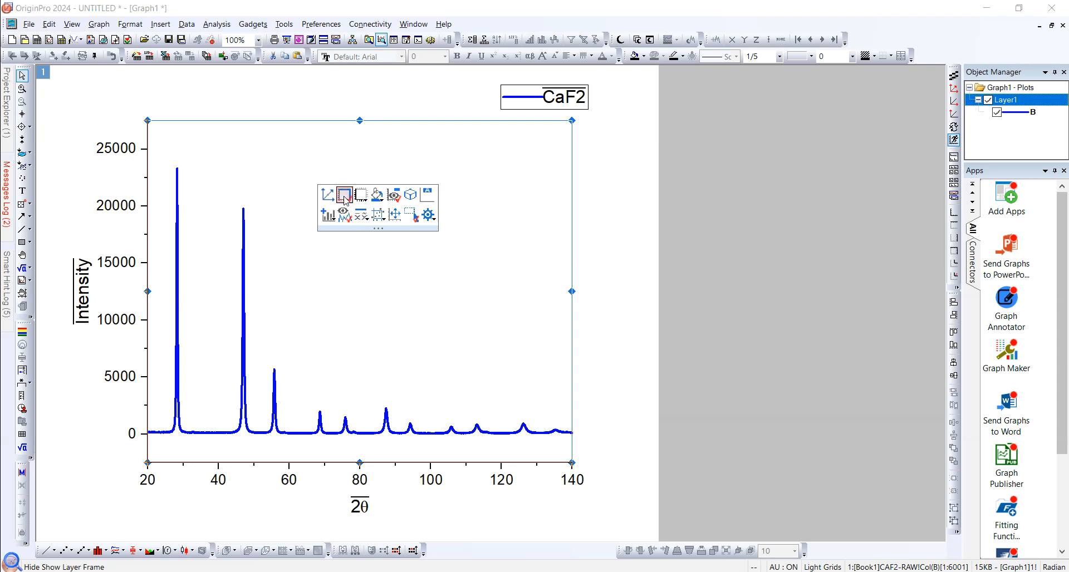
{"action": "left_click", "coordinate": [600, 182]}
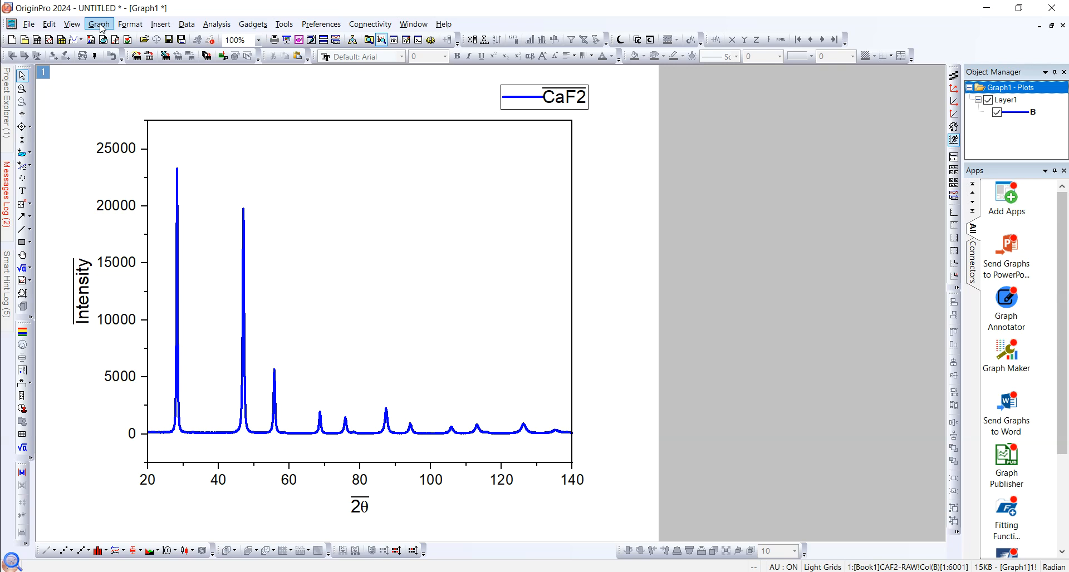
Open the graph export settings and choose PNG as the image type.
{"action": "left_click", "coordinate": [29, 25]}
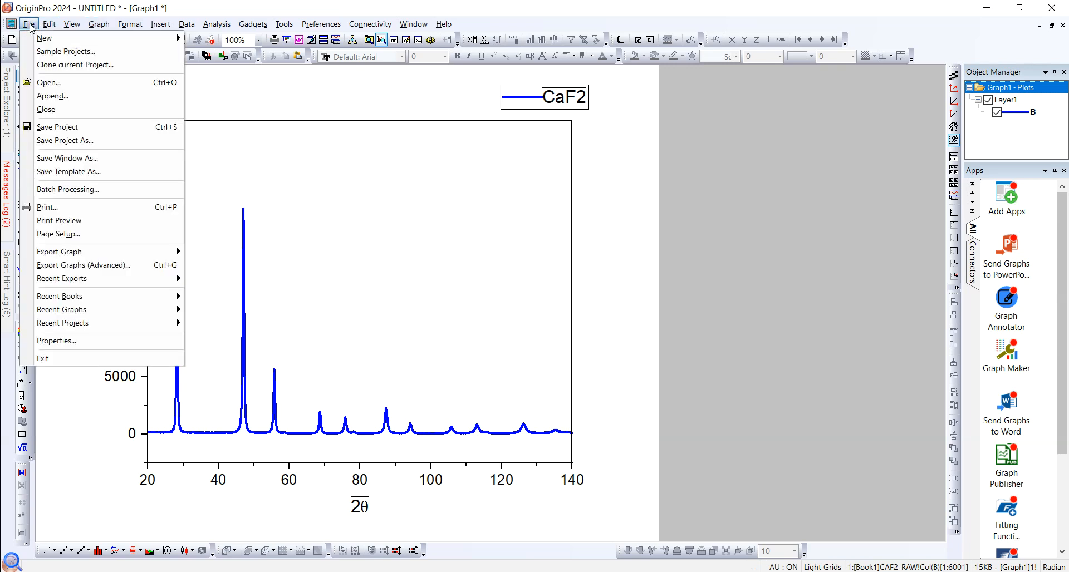
{"action": "mouse_move", "coordinate": [77, 256]}
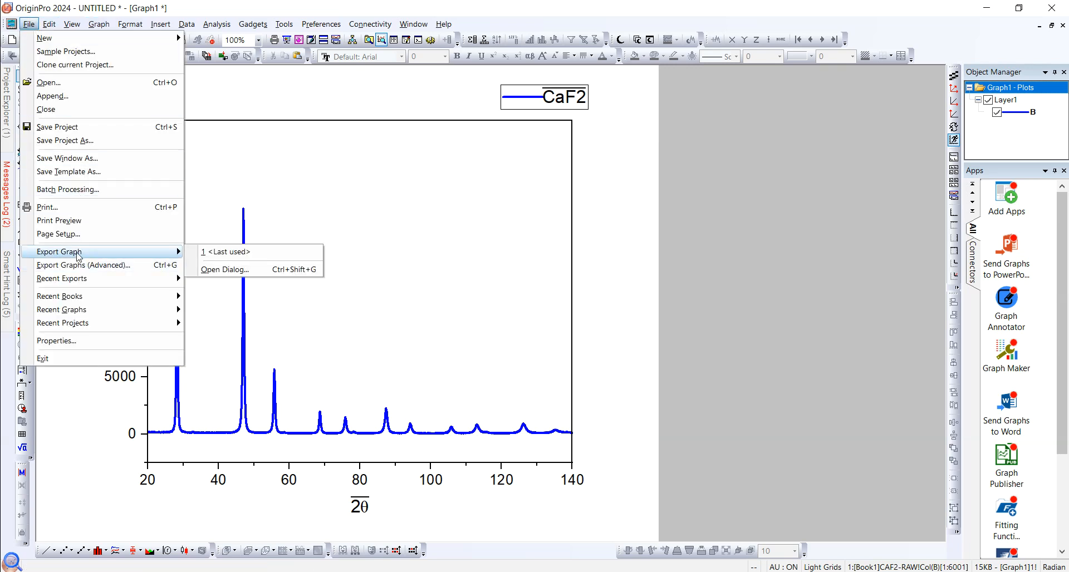
{"action": "left_click", "coordinate": [222, 271]}
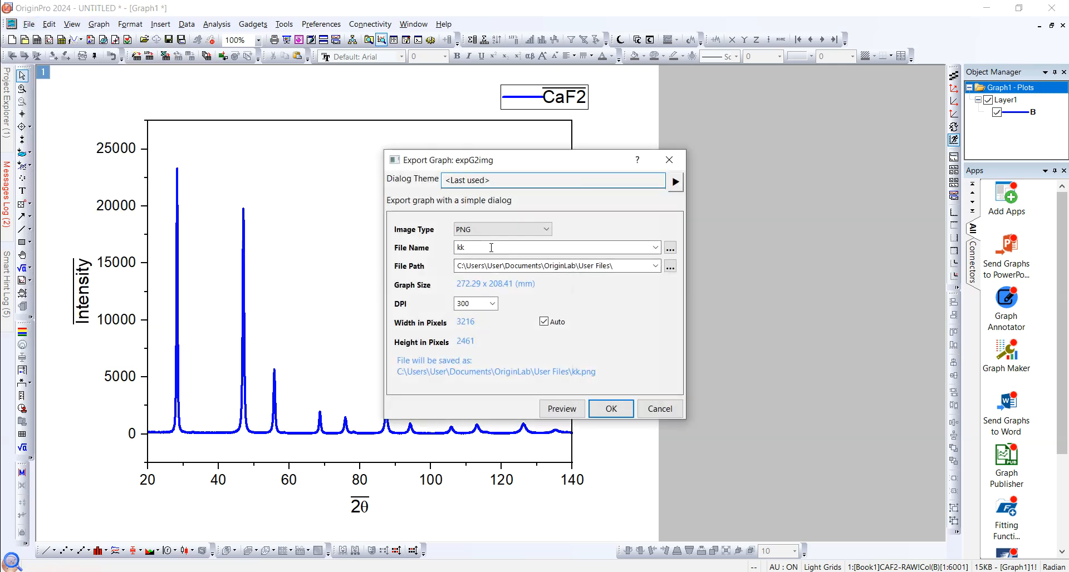
{"action": "left_click", "coordinate": [481, 229]}
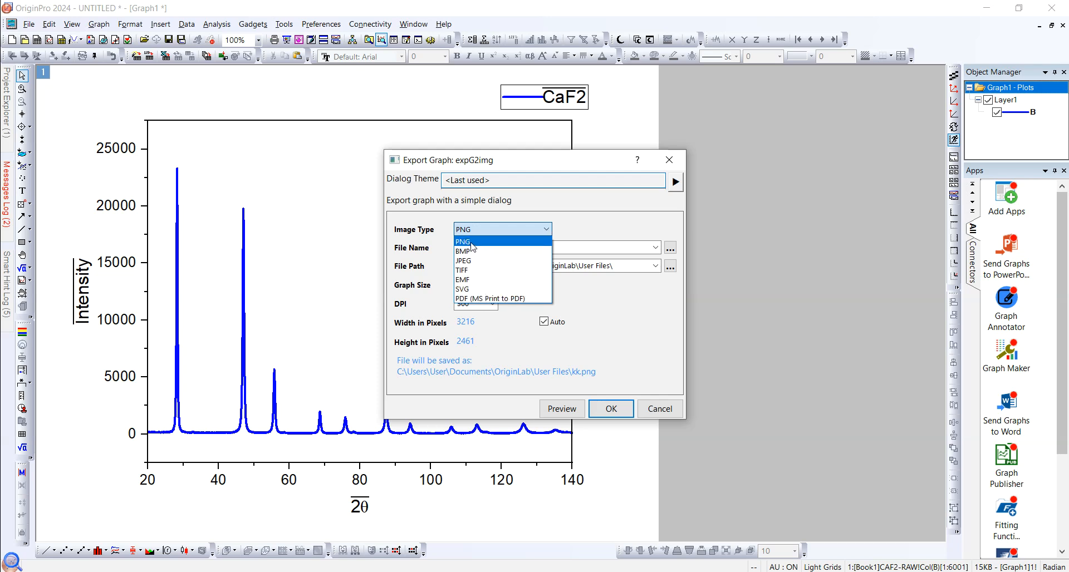
{"action": "left_click", "coordinate": [474, 246]}
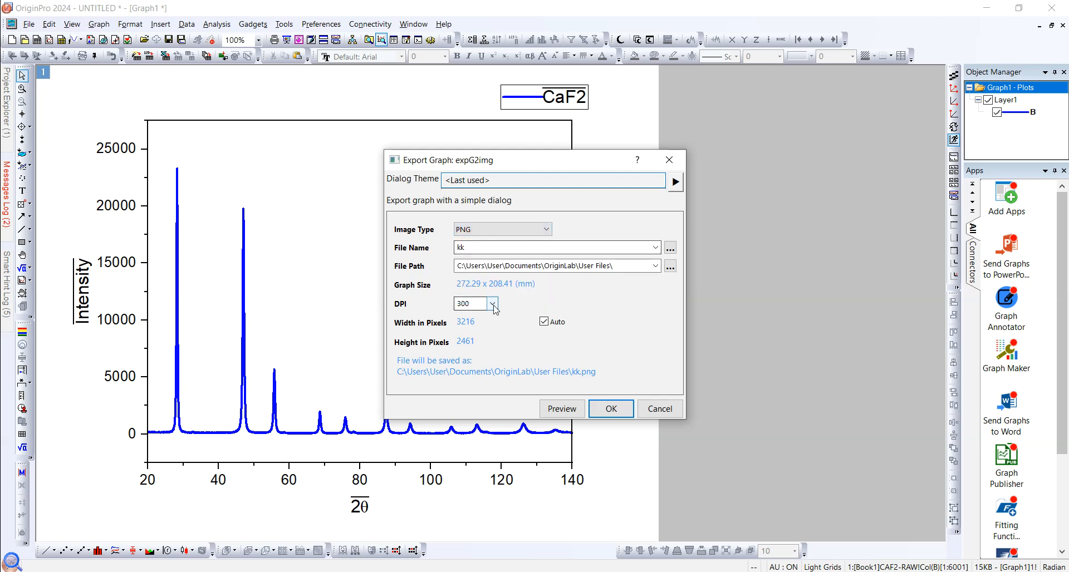
Name the exported image file CaF2 and run the export to the OriginLab User Files folder.
{"action": "double_click", "coordinate": [466, 249]}
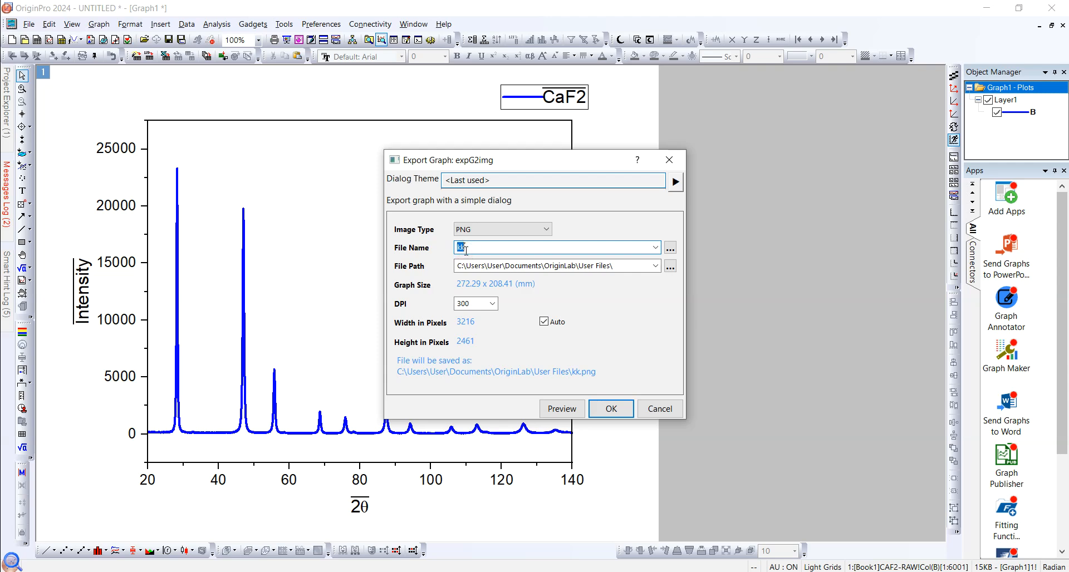
{"action": "key", "text": "Caps_Lock"}
{"action": "type", "text": "C"}
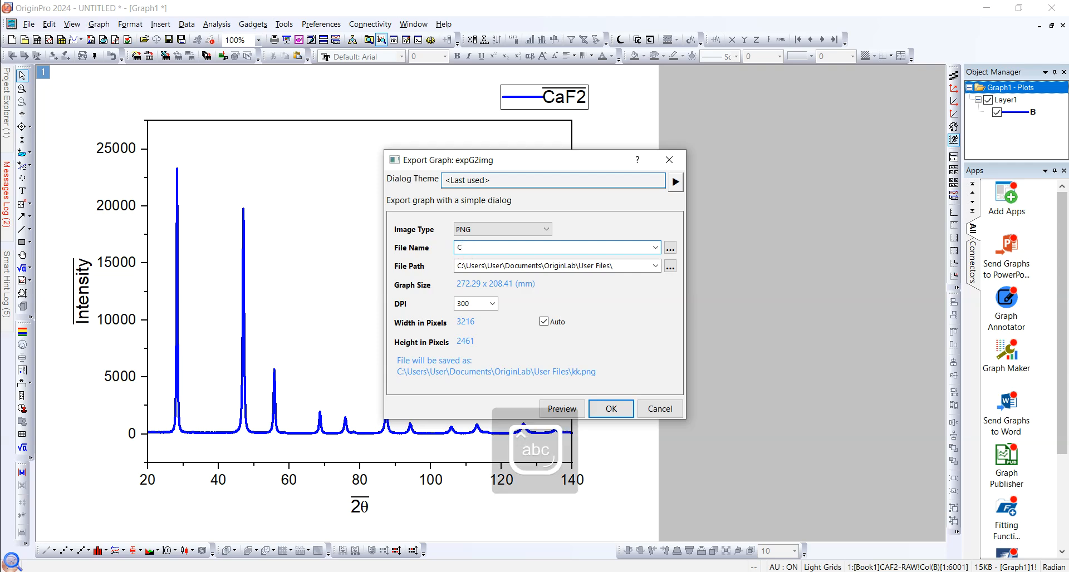
{"action": "type", "text": "aF"}
{"action": "key", "text": "Caps_Lock"}
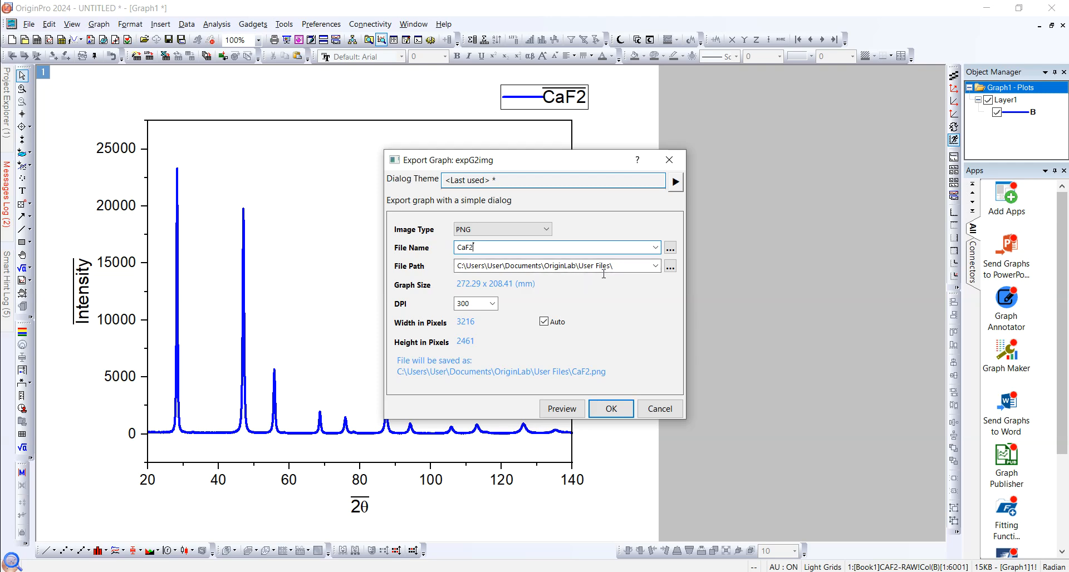
{"action": "left_click", "coordinate": [616, 409]}
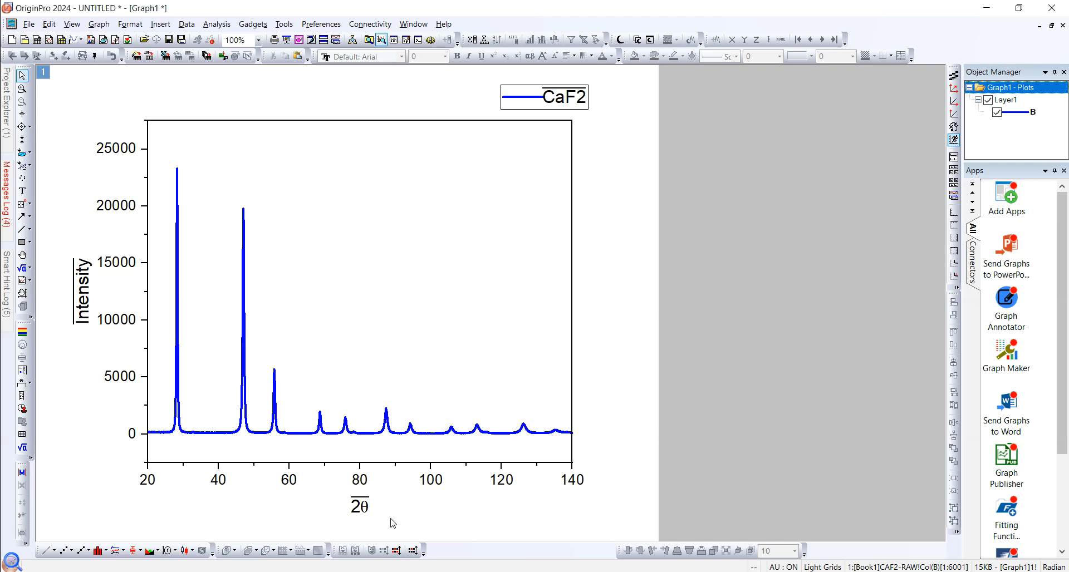
Switch to the User Files folder in File Explorer and open CaF2.png to check the exported graph.
{"action": "mouse_move", "coordinate": [281, 565]}
{"action": "left_click", "coordinate": [358, 543]}
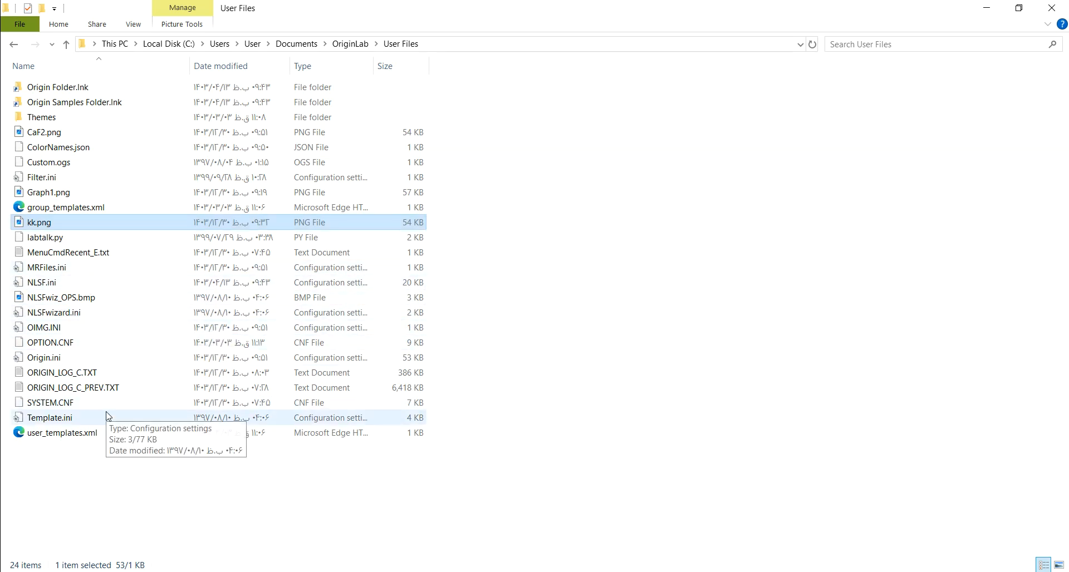
{"action": "left_click", "coordinate": [39, 136]}
{"action": "double_click", "coordinate": [39, 137]}
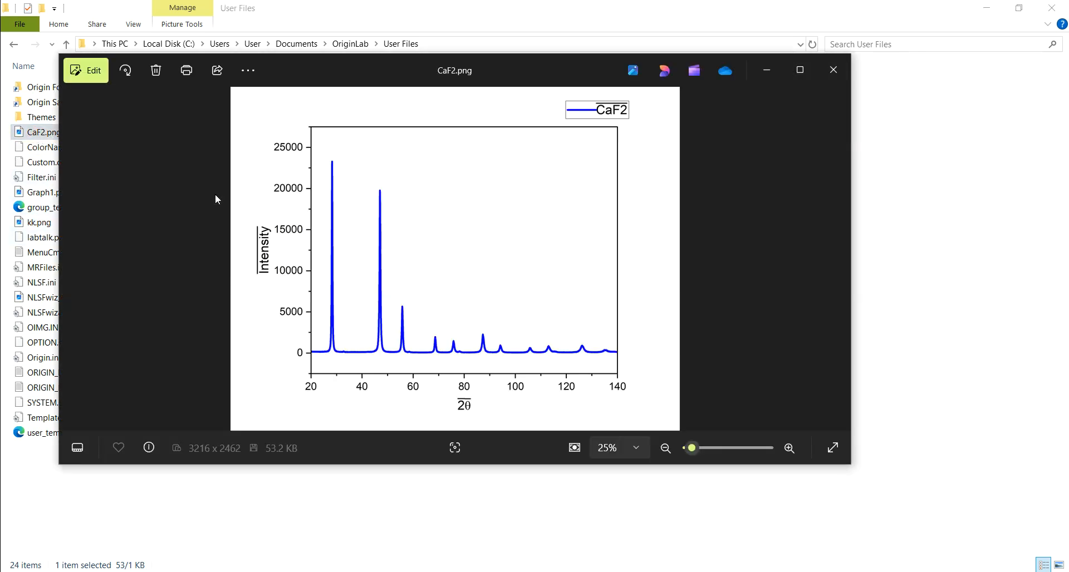